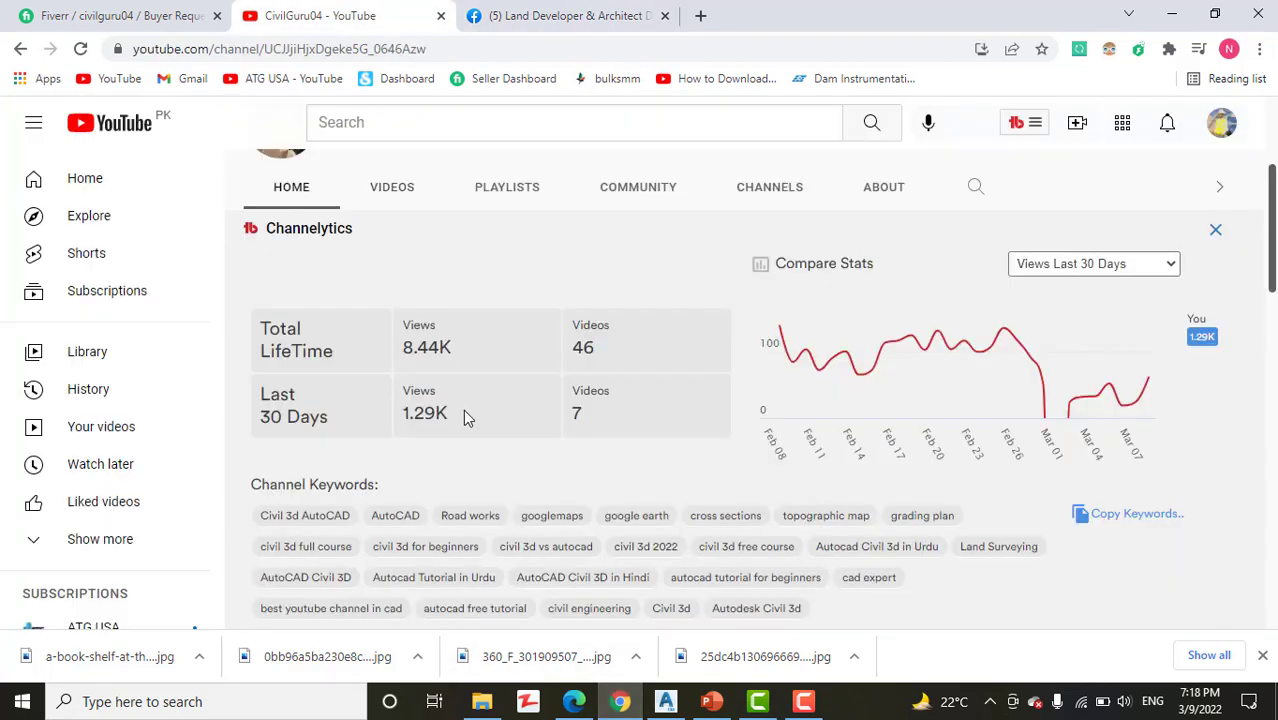
- Scroll through the Land Developer & Architect Designer Facebook page, then minimize Chrome
{"action": "scroll", "coordinate": [463, 409], "scroll_direction": "up", "scroll_amount": 3}
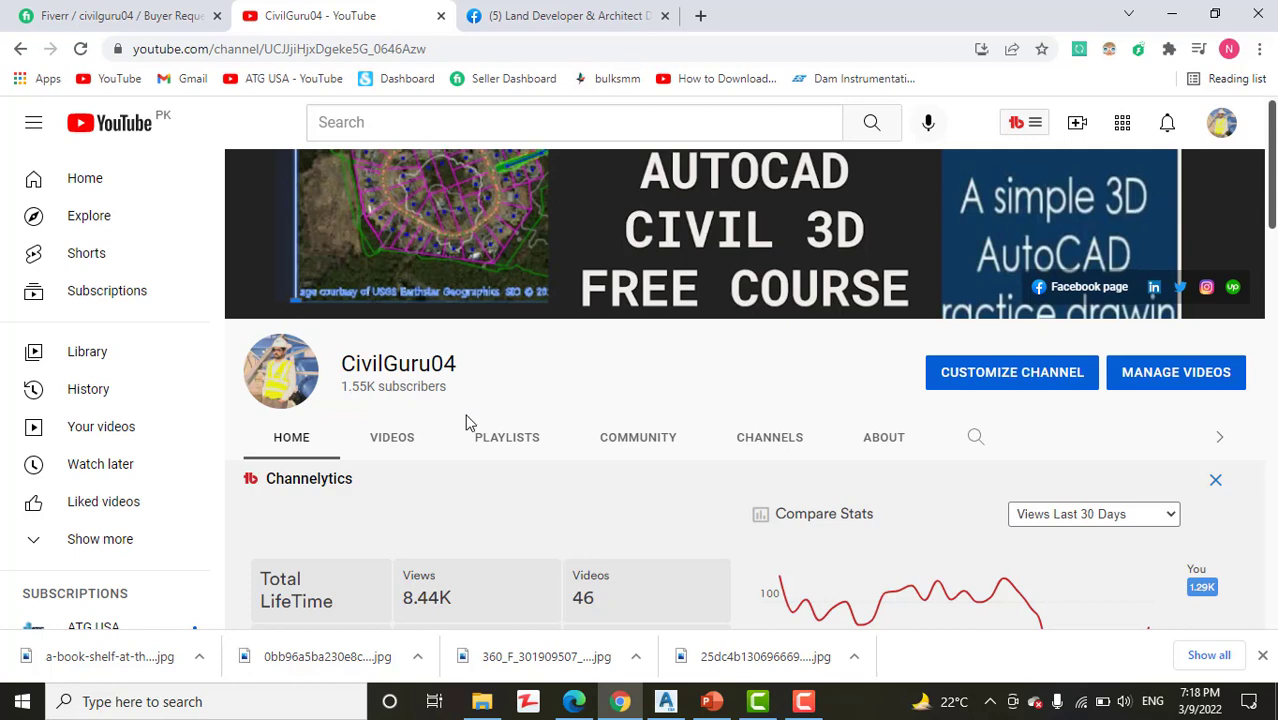
{"action": "left_click", "coordinate": [558, 20]}
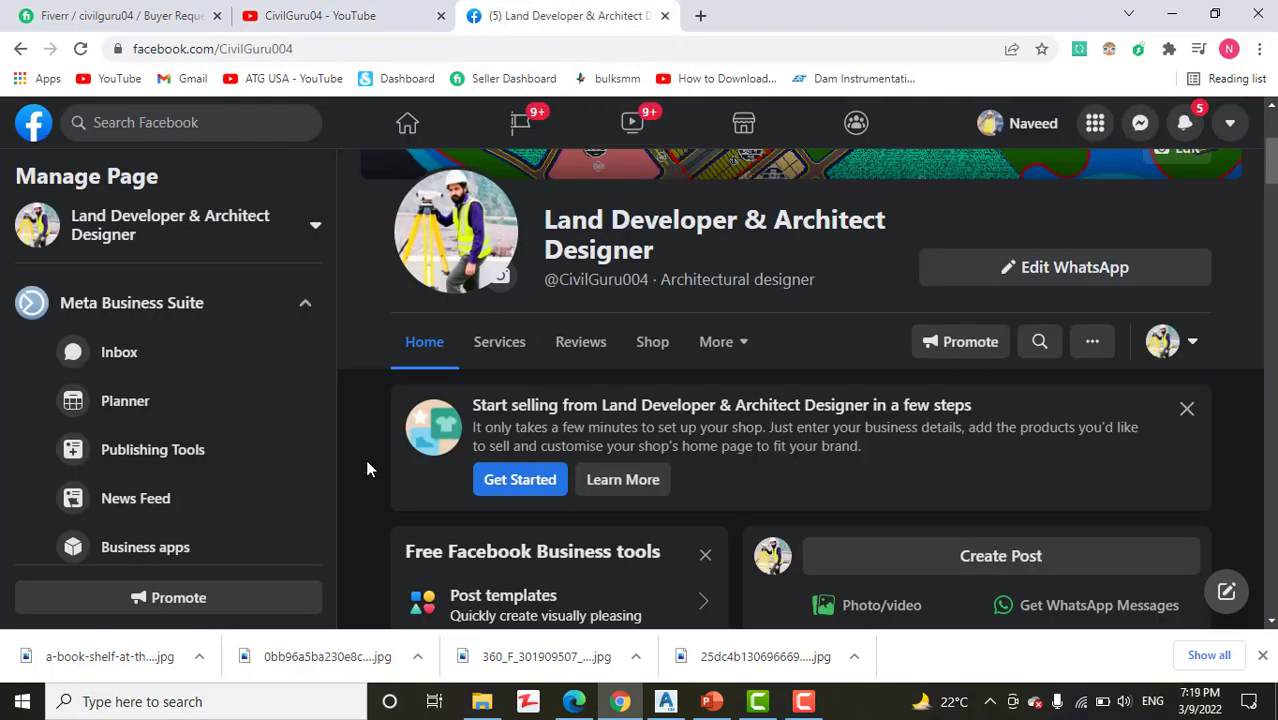
{"action": "scroll", "coordinate": [366, 465], "scroll_direction": "up", "scroll_amount": 3}
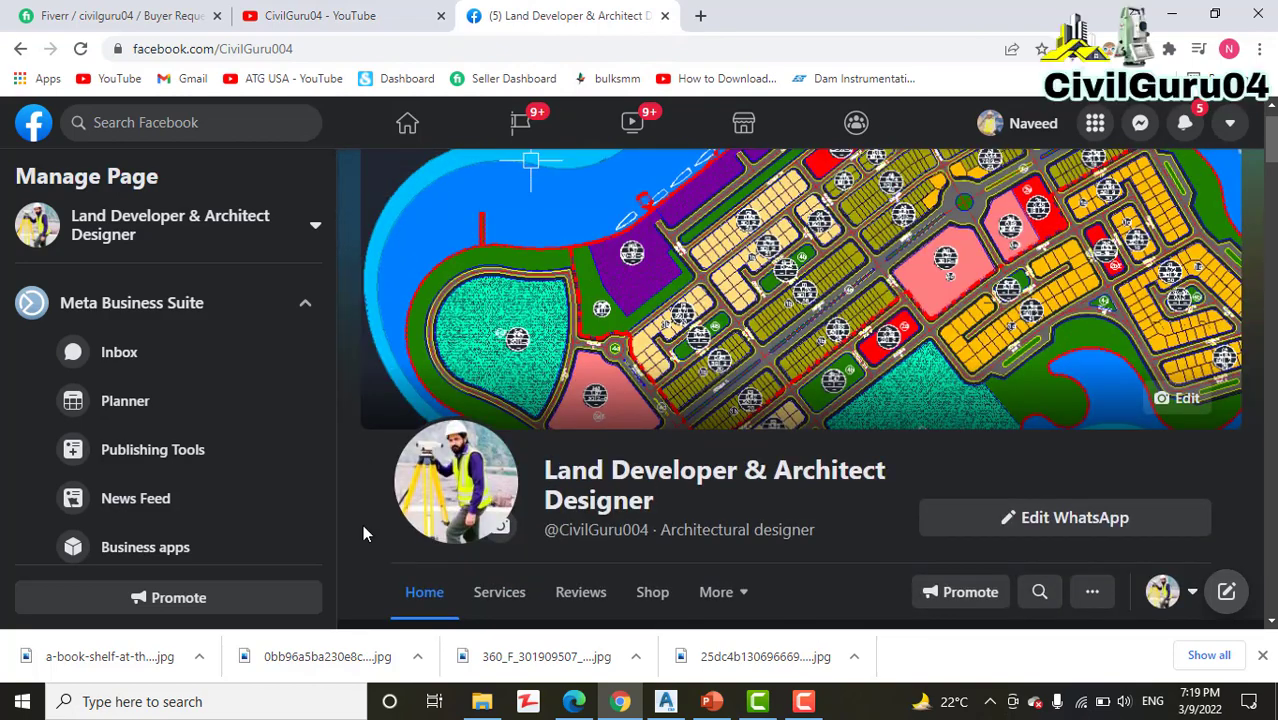
{"action": "scroll", "coordinate": [365, 530], "scroll_direction": "down", "scroll_amount": 3}
{"action": "scroll", "coordinate": [365, 525], "scroll_direction": "down", "scroll_amount": 3}
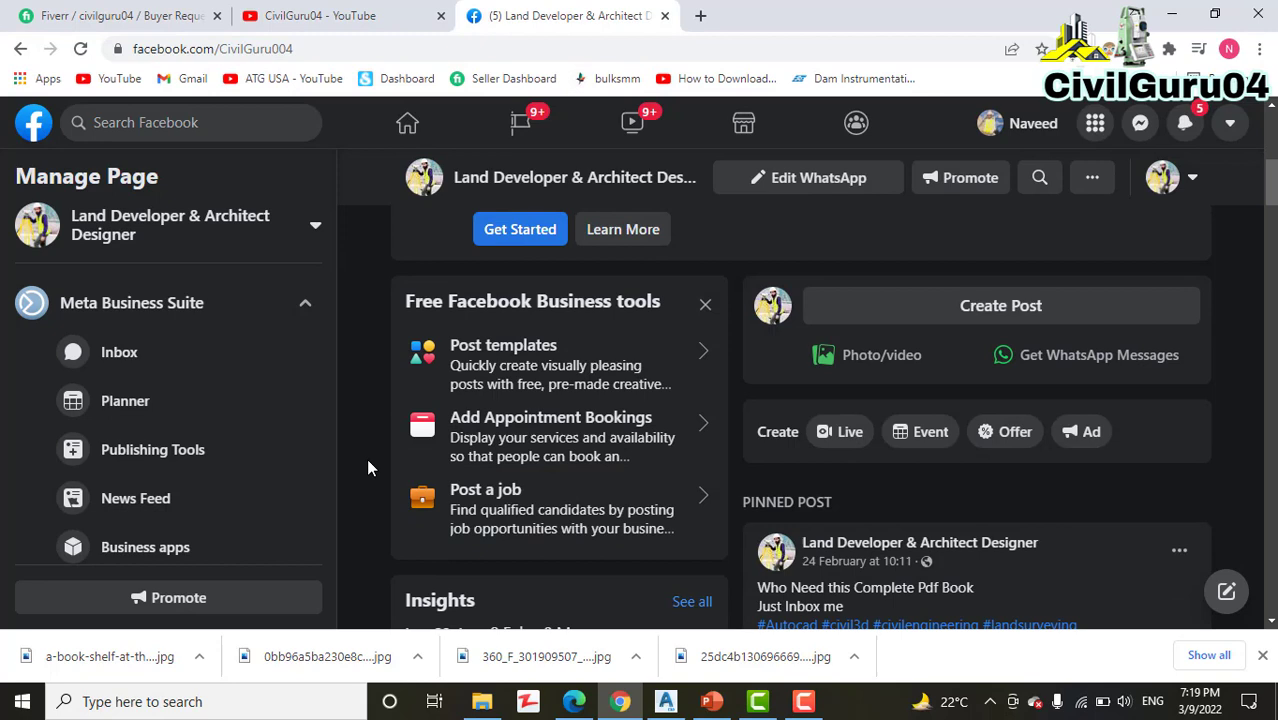
{"action": "left_click", "coordinate": [1181, 12]}
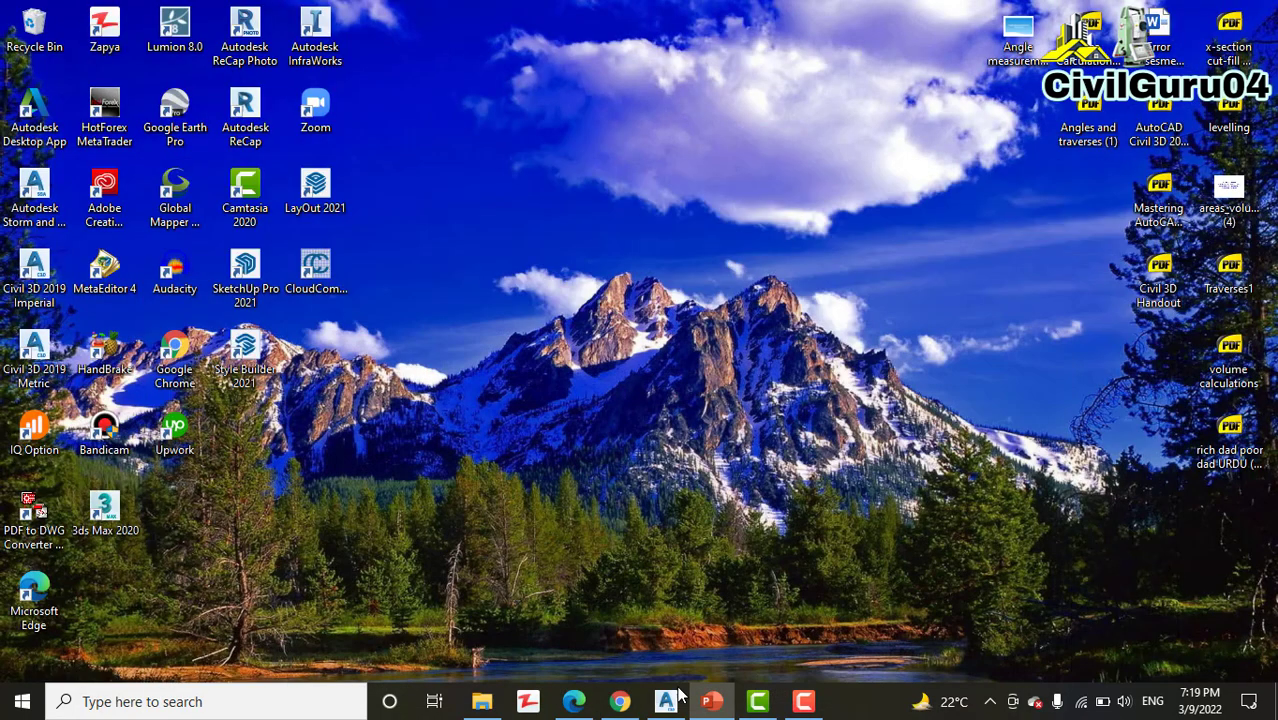
- Restore the Civil 3D window showing Design Criteria Files.dwg
{"action": "left_click", "coordinate": [666, 703]}
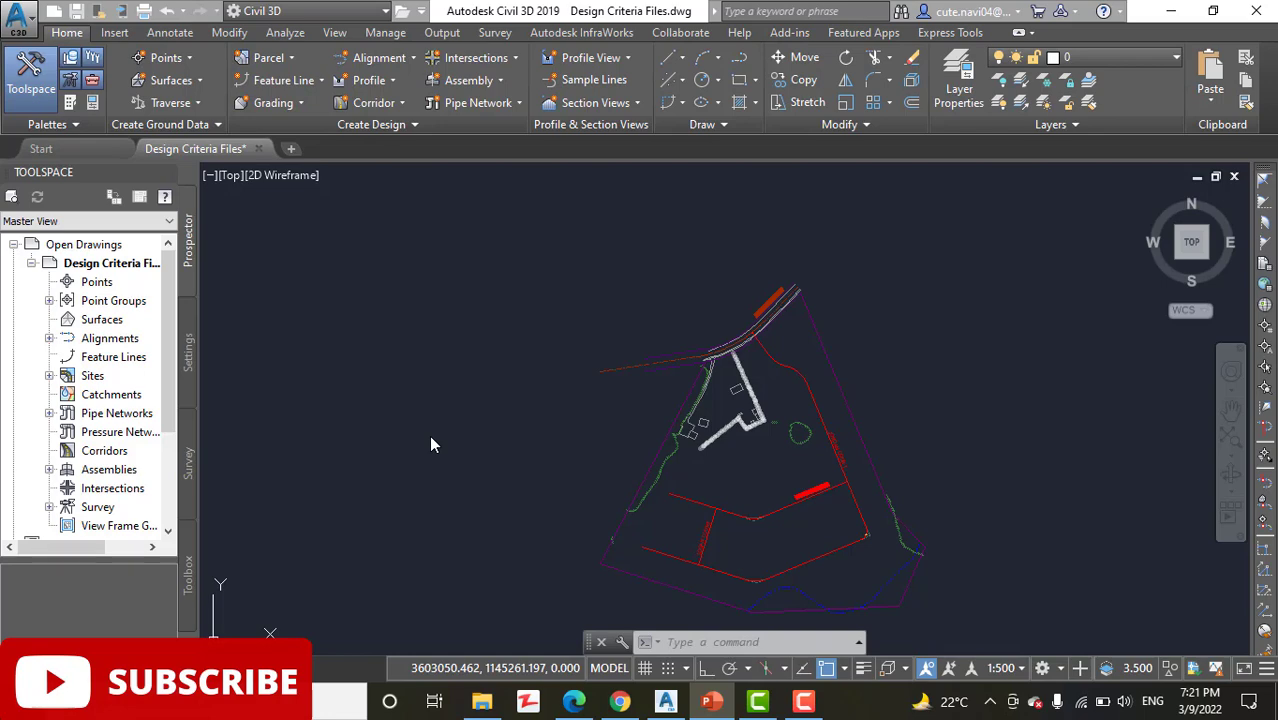
- Zoom and pan to center the Jordan Court curve carrying the design-criteria warning symbol
{"action": "left_click", "coordinate": [491, 366]}
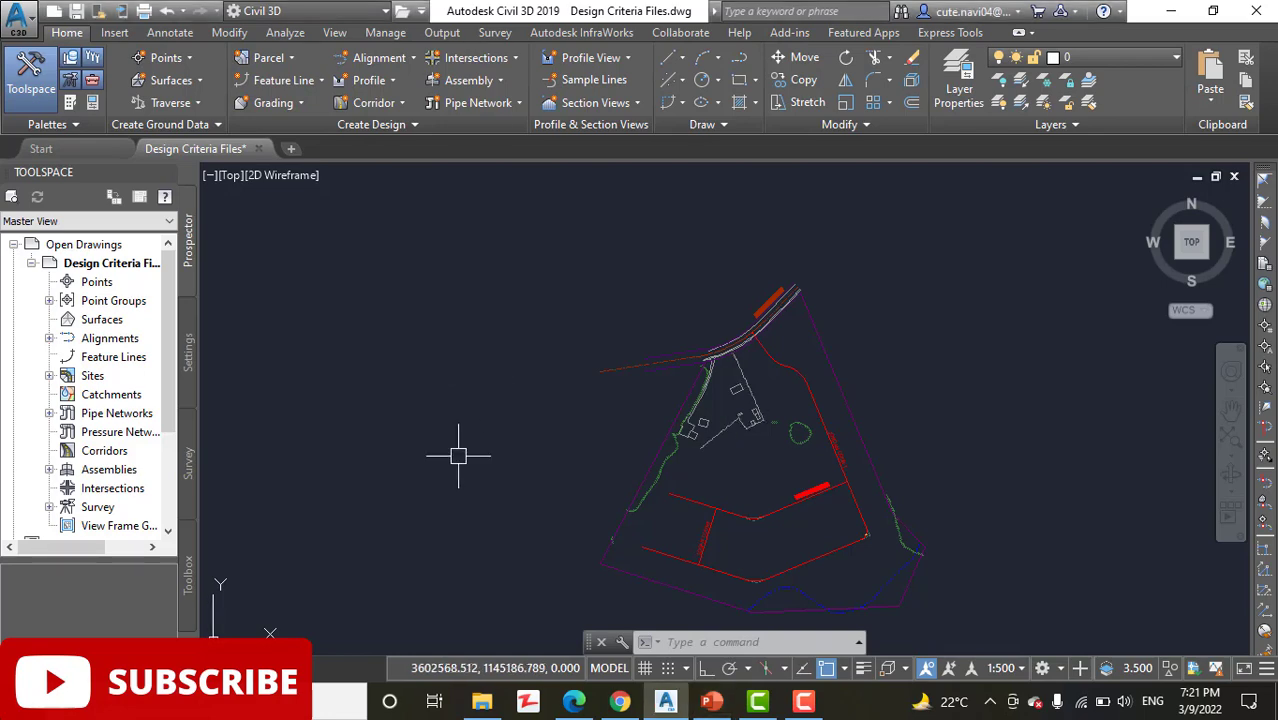
{"action": "scroll", "coordinate": [508, 345], "scroll_direction": "up", "scroll_amount": 10}
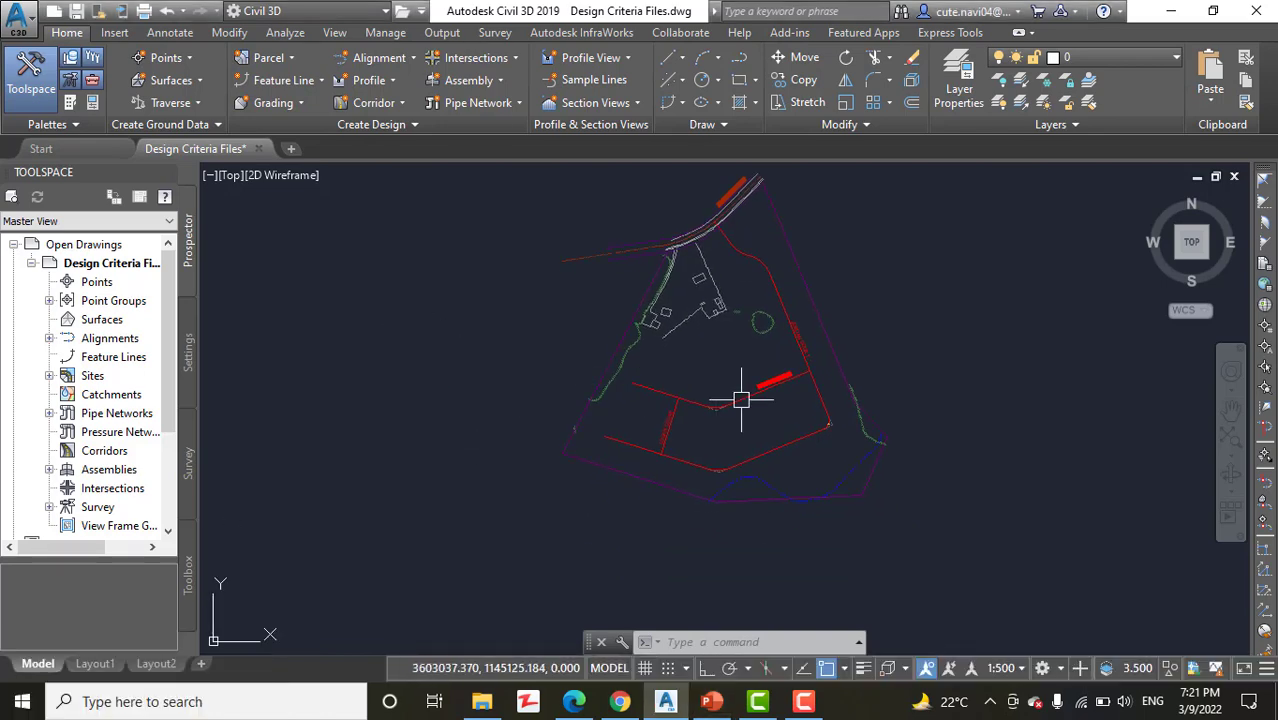
{"action": "mouse_move", "coordinate": [813, 414]}
{"action": "middle_mouse_down"}
{"action": "mouse_move", "coordinate": [884, 444]}
{"action": "mouse_move", "coordinate": [802, 419]}
{"action": "middle_mouse_up"}
{"action": "scroll", "coordinate": [880, 415], "scroll_direction": "up", "scroll_amount": 7}
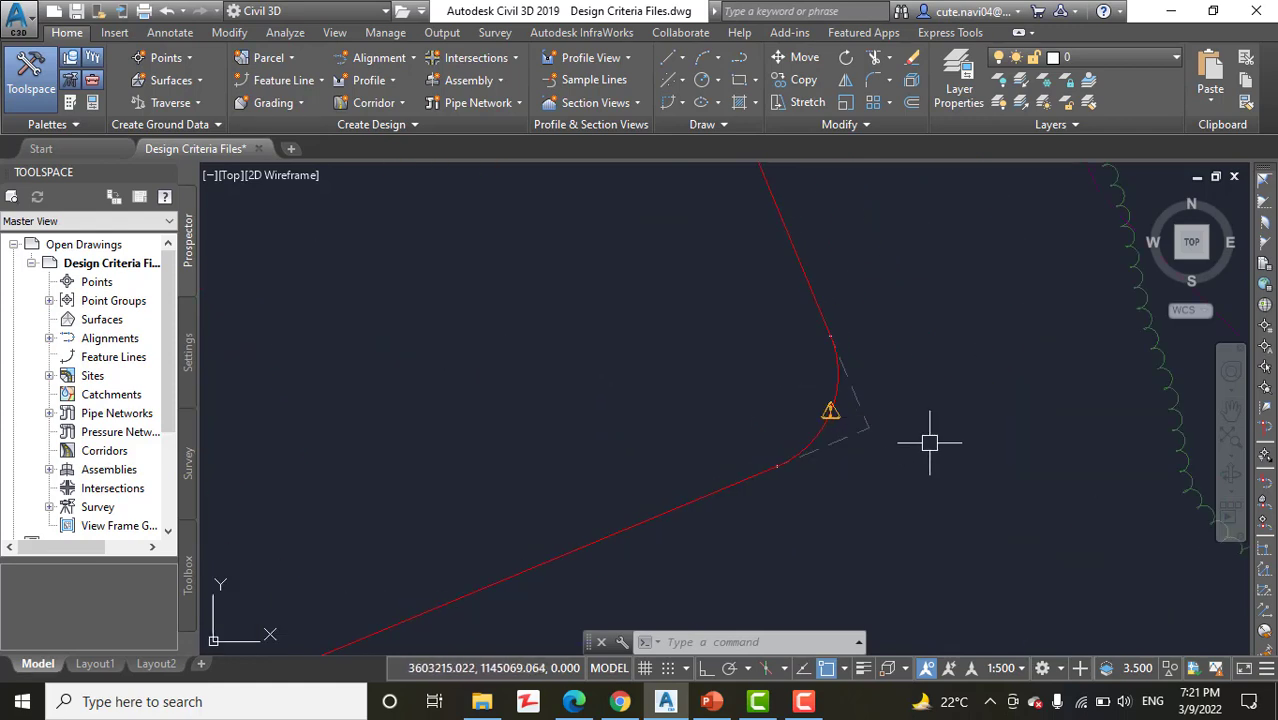
{"action": "middle_click_drag", "start_coordinate": [727, 402], "coordinate": [596, 404]}
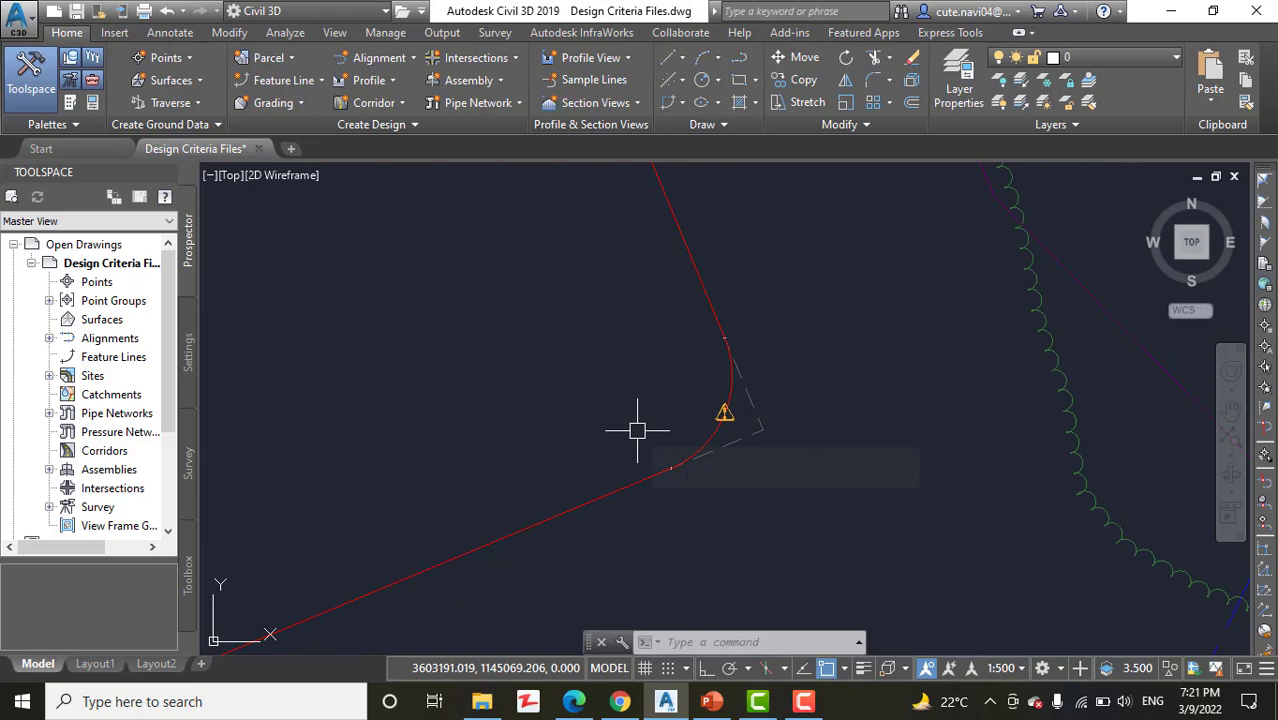
{"action": "middle_click_drag", "start_coordinate": [636, 433], "coordinate": [666, 473]}
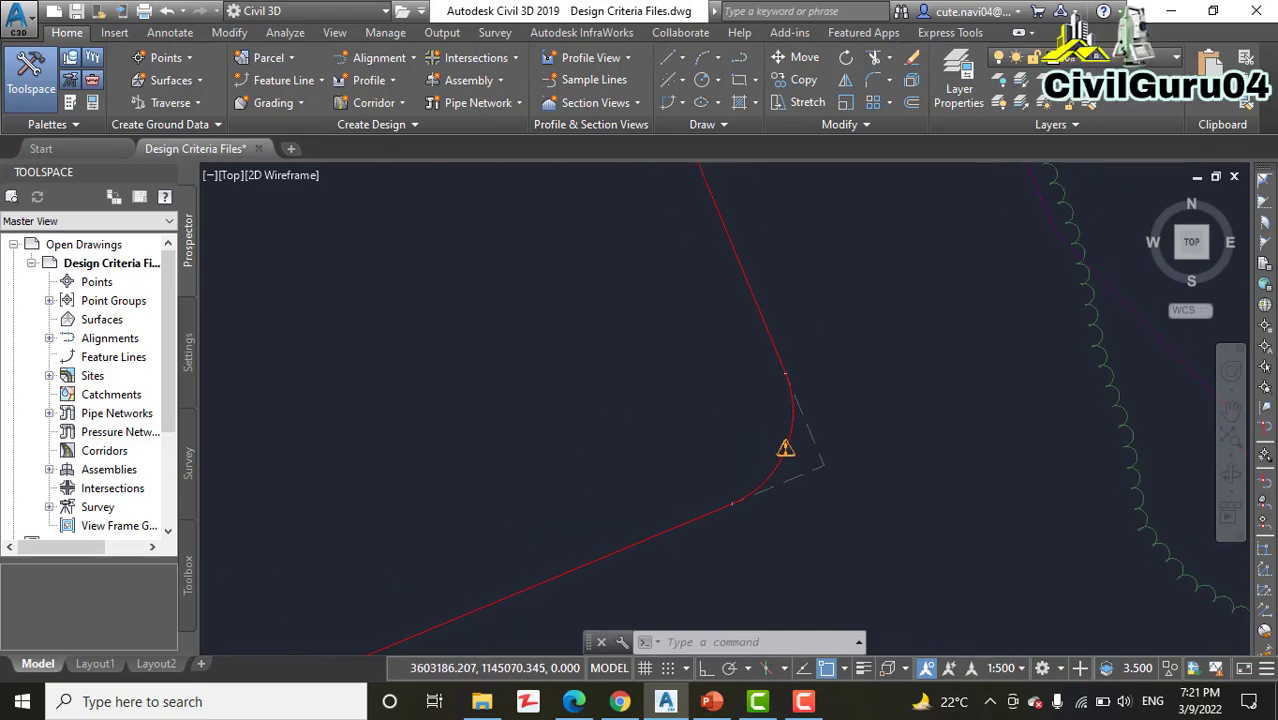
{"action": "scroll", "coordinate": [662, 398], "scroll_direction": "down", "scroll_amount": 4}
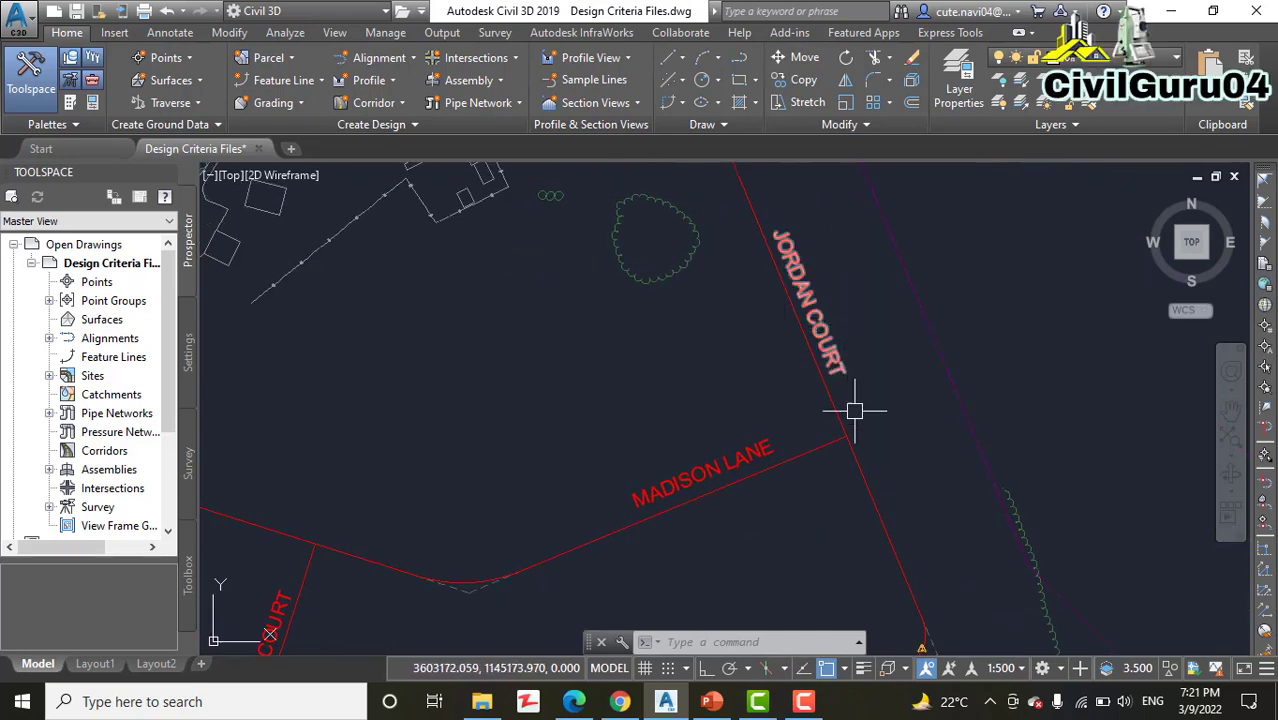
{"action": "scroll", "coordinate": [790, 419], "scroll_direction": "up", "scroll_amount": 2}
{"action": "scroll", "coordinate": [770, 412], "scroll_direction": "up", "scroll_amount": 3}
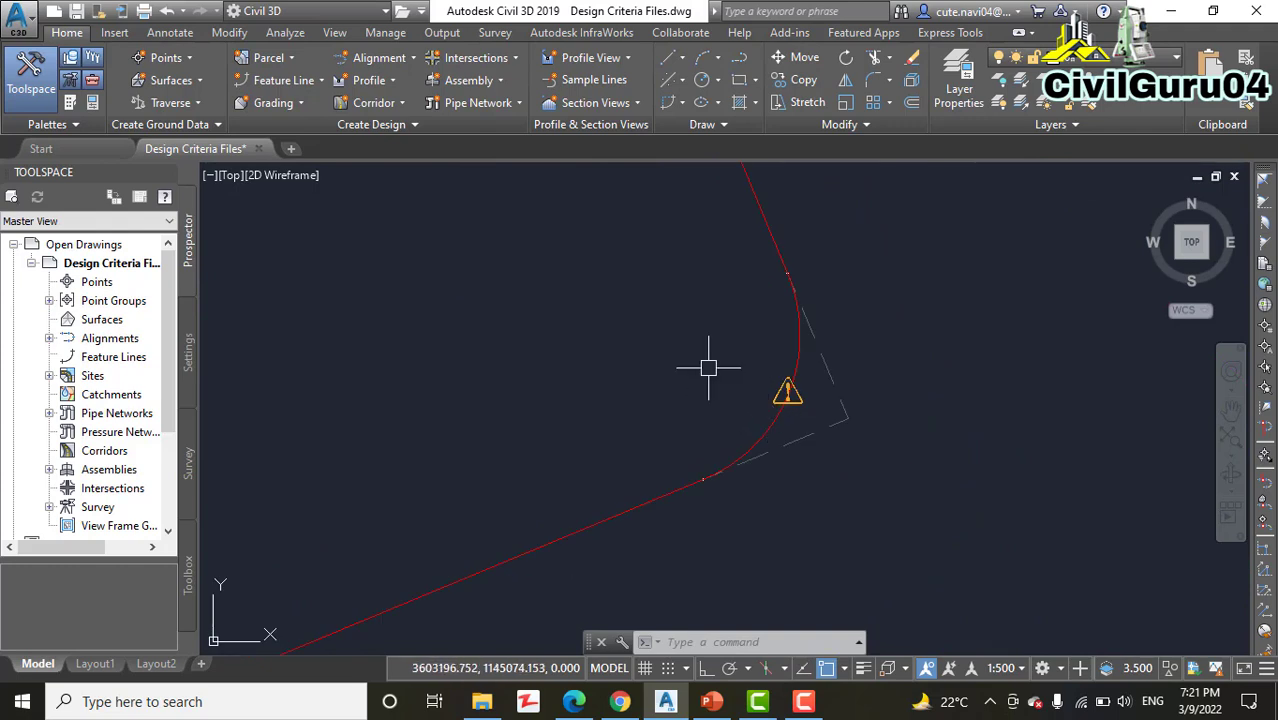
{"action": "mouse_move", "coordinate": [691, 362]}
{"action": "middle_mouse_down"}
{"action": "mouse_move", "coordinate": [656, 291]}
{"action": "mouse_move", "coordinate": [697, 329]}
{"action": "middle_mouse_up"}
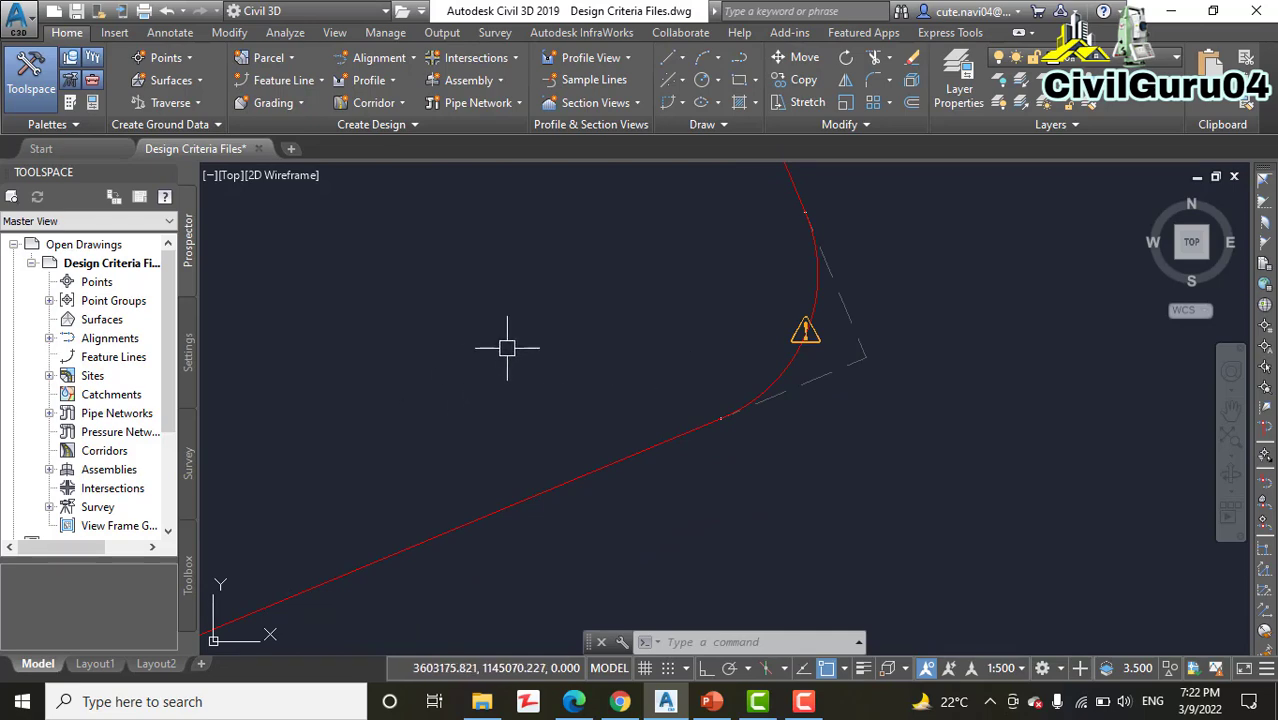
- Select the Jordan Court alignment and open its Alignment Properties
{"action": "left_click", "coordinate": [577, 475]}
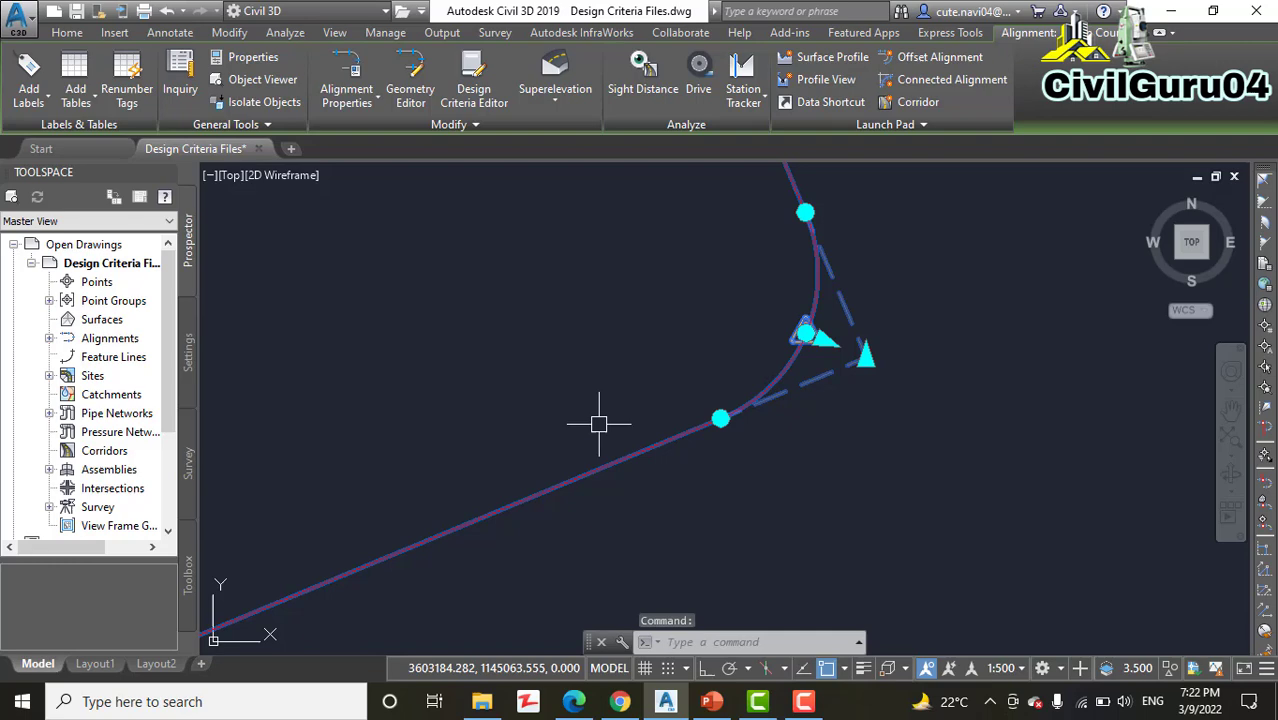
{"action": "scroll", "coordinate": [626, 330], "scroll_direction": "down", "scroll_amount": 4}
{"action": "middle_click_drag", "start_coordinate": [570, 328], "coordinate": [829, 500]}
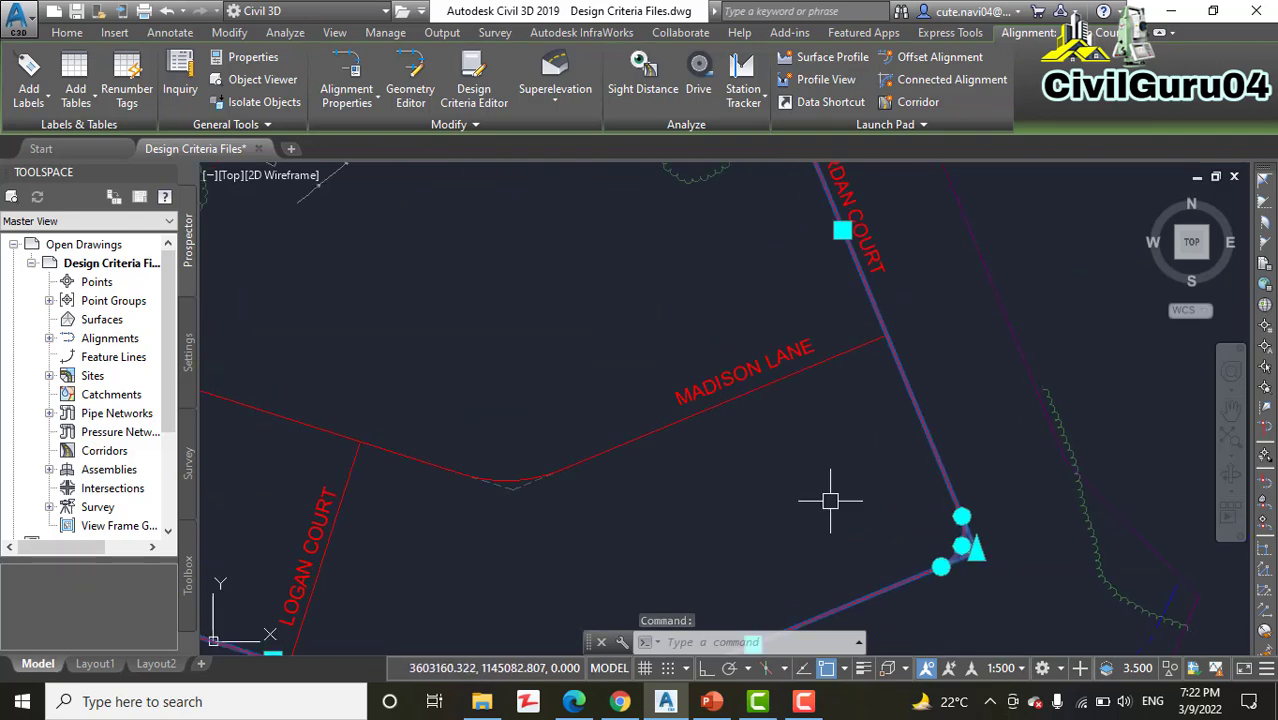
{"action": "left_click", "coordinate": [346, 85]}
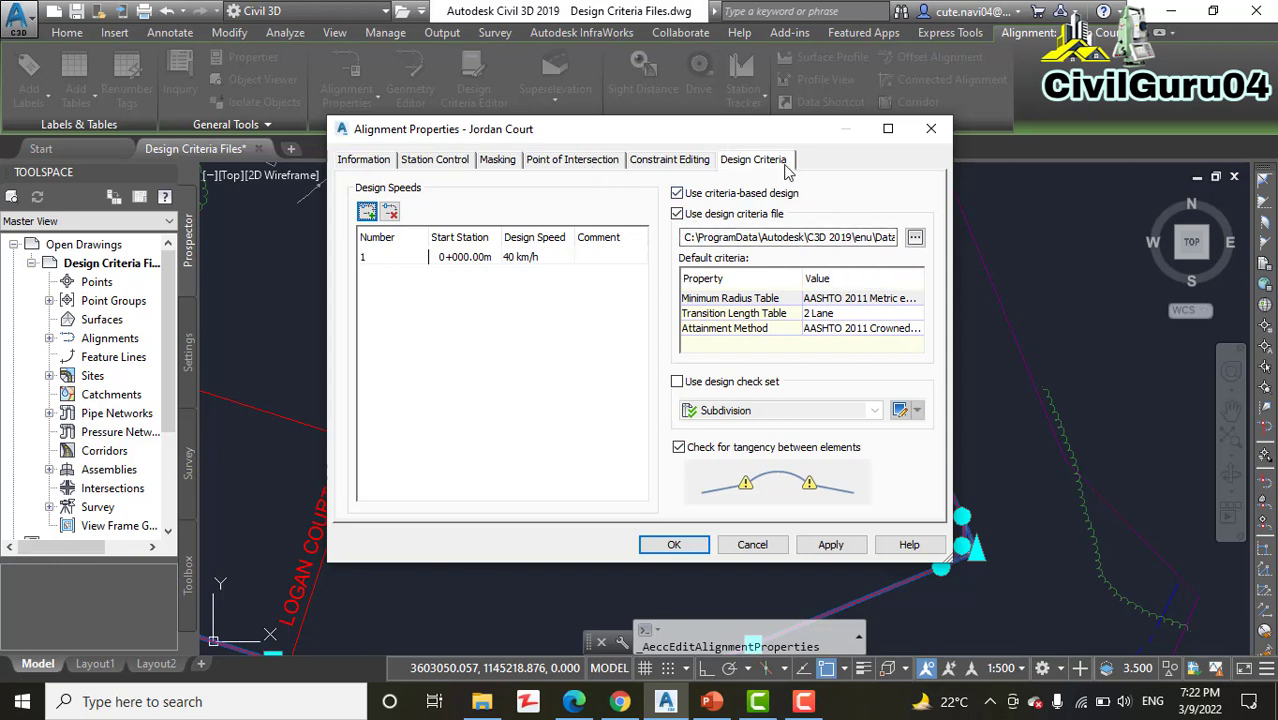
- On the Design Criteria tab, re-enable Use design criteria file and browse for a criteria file
{"action": "left_click", "coordinate": [366, 165]}
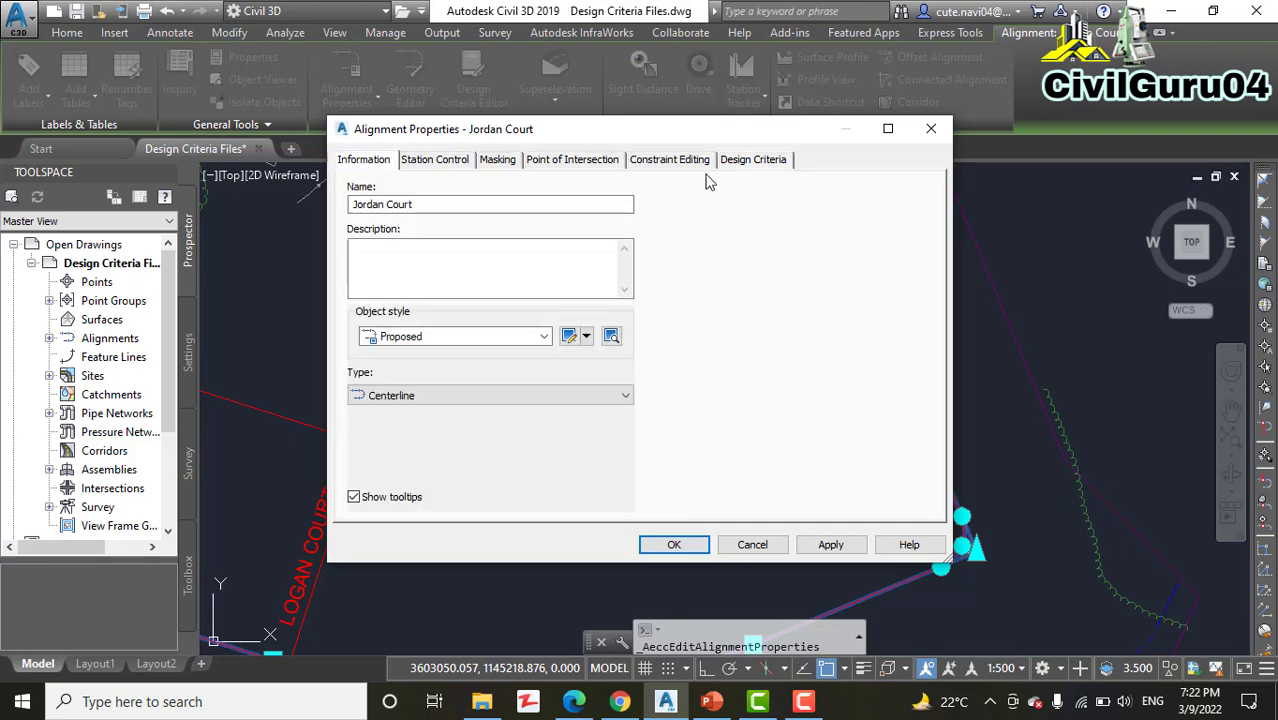
{"action": "left_click", "coordinate": [758, 164]}
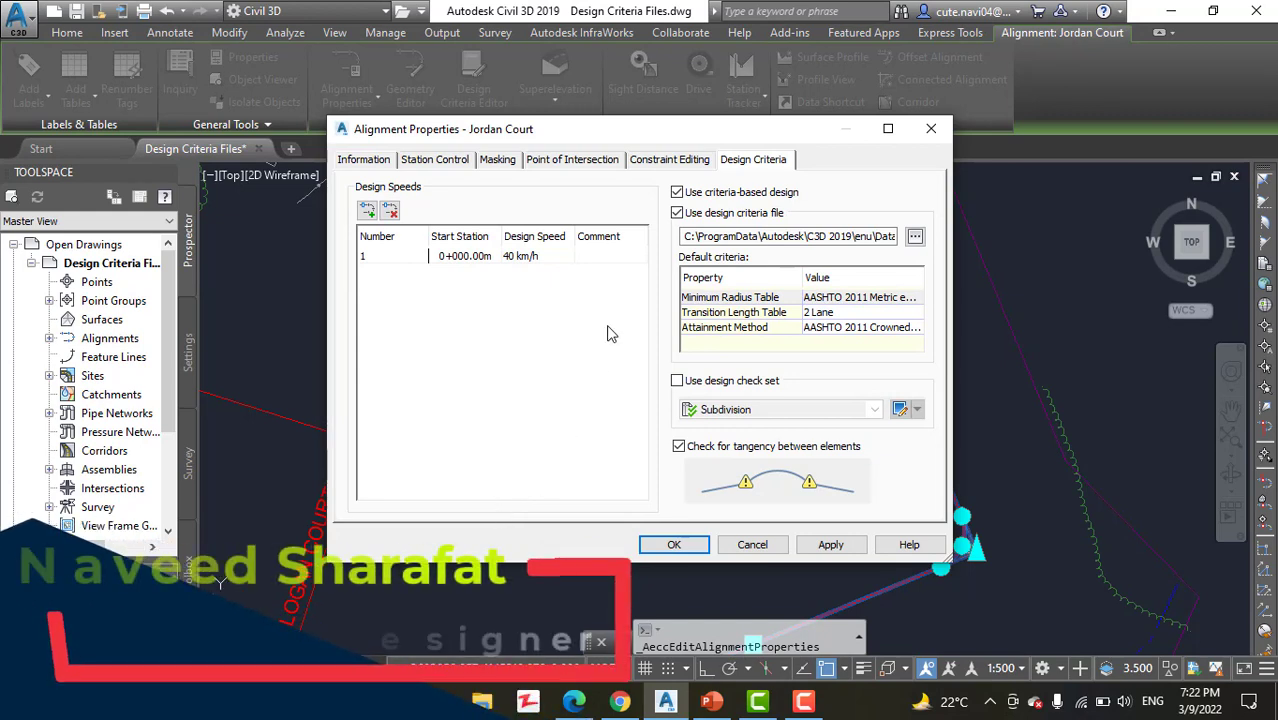
{"action": "left_click", "coordinate": [677, 213]}
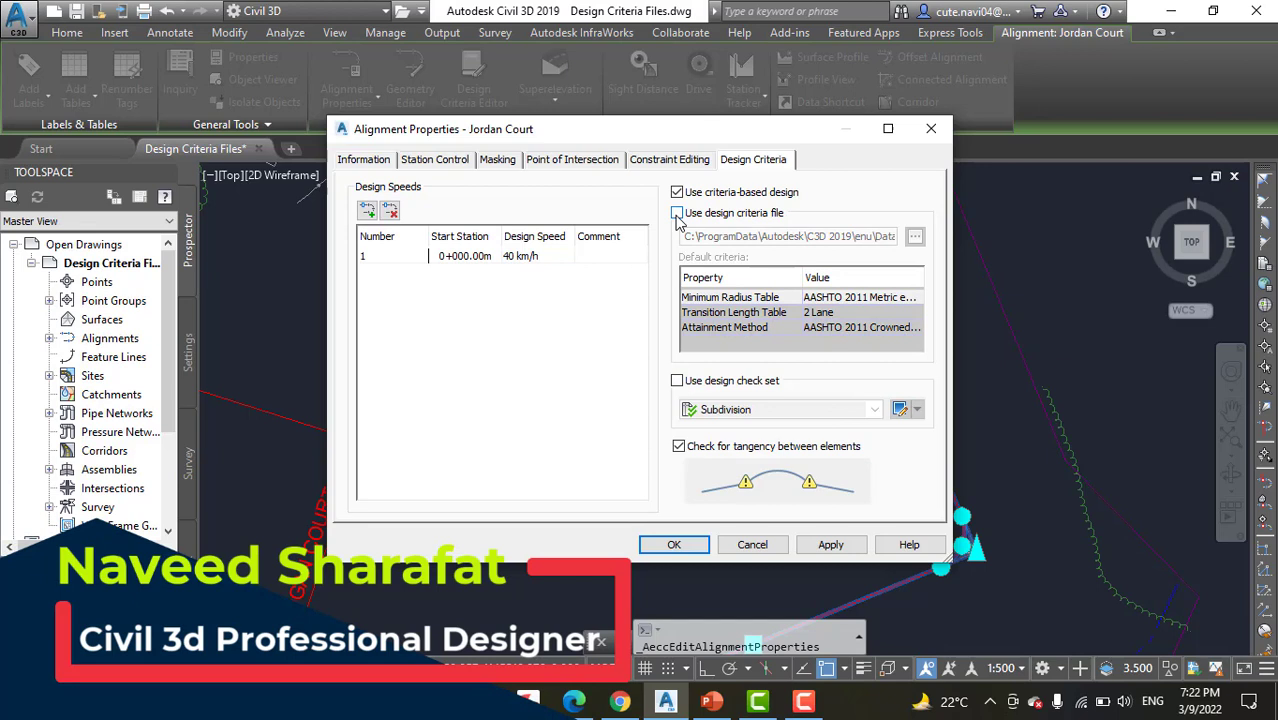
{"action": "left_click", "coordinate": [677, 213]}
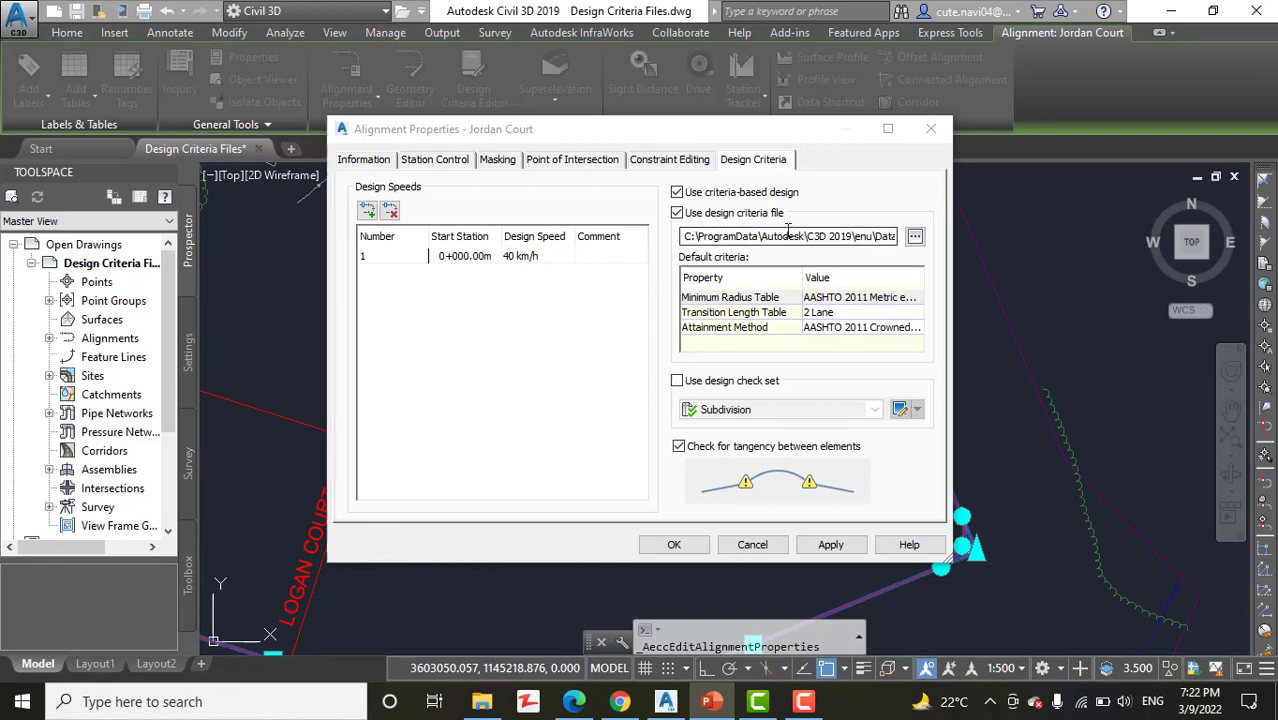
{"action": "left_click", "coordinate": [915, 238]}
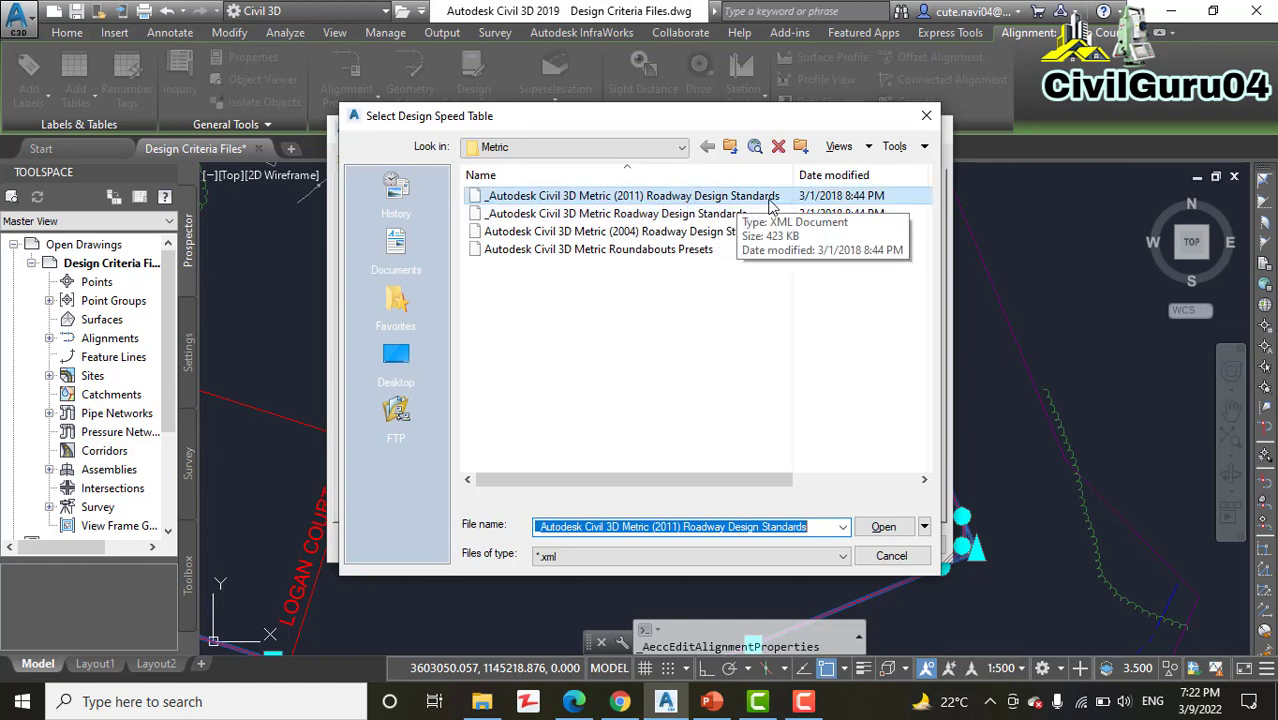
- Load the _Autodesk Civil 3D Metric (2011) Roadway Design Standards file
{"action": "left_click", "coordinate": [730, 215]}
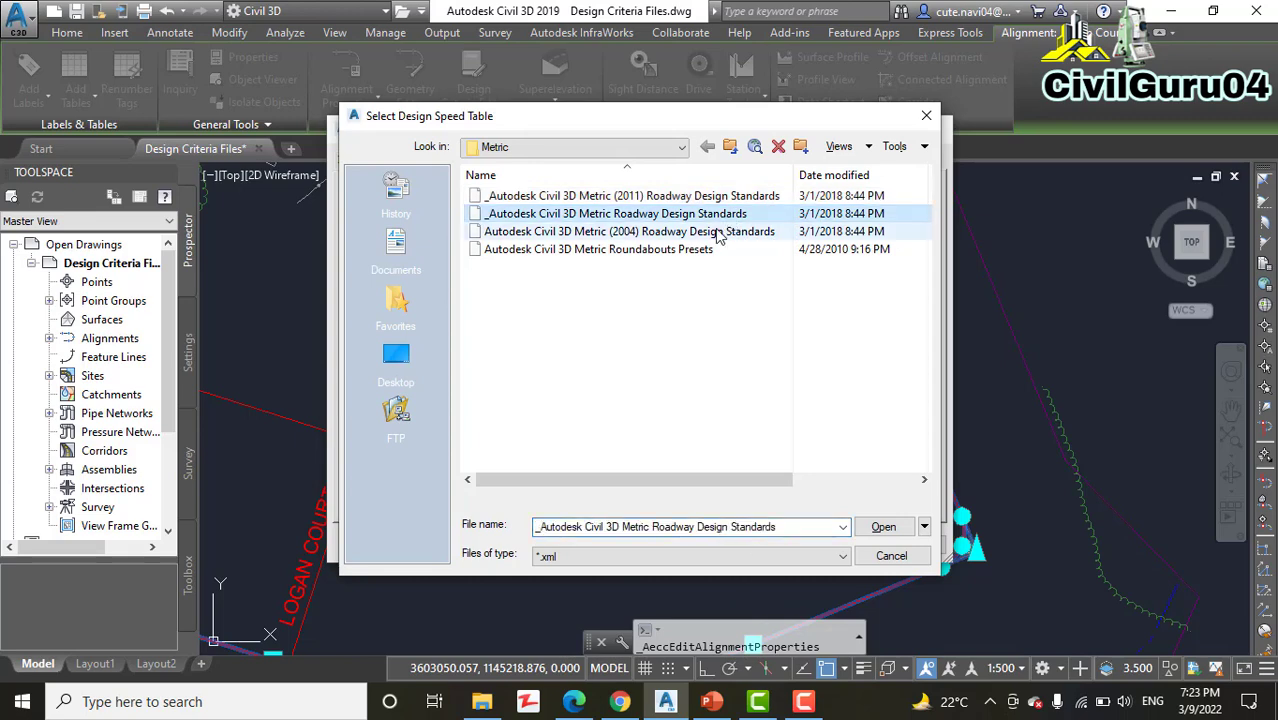
{"action": "left_click", "coordinate": [722, 197]}
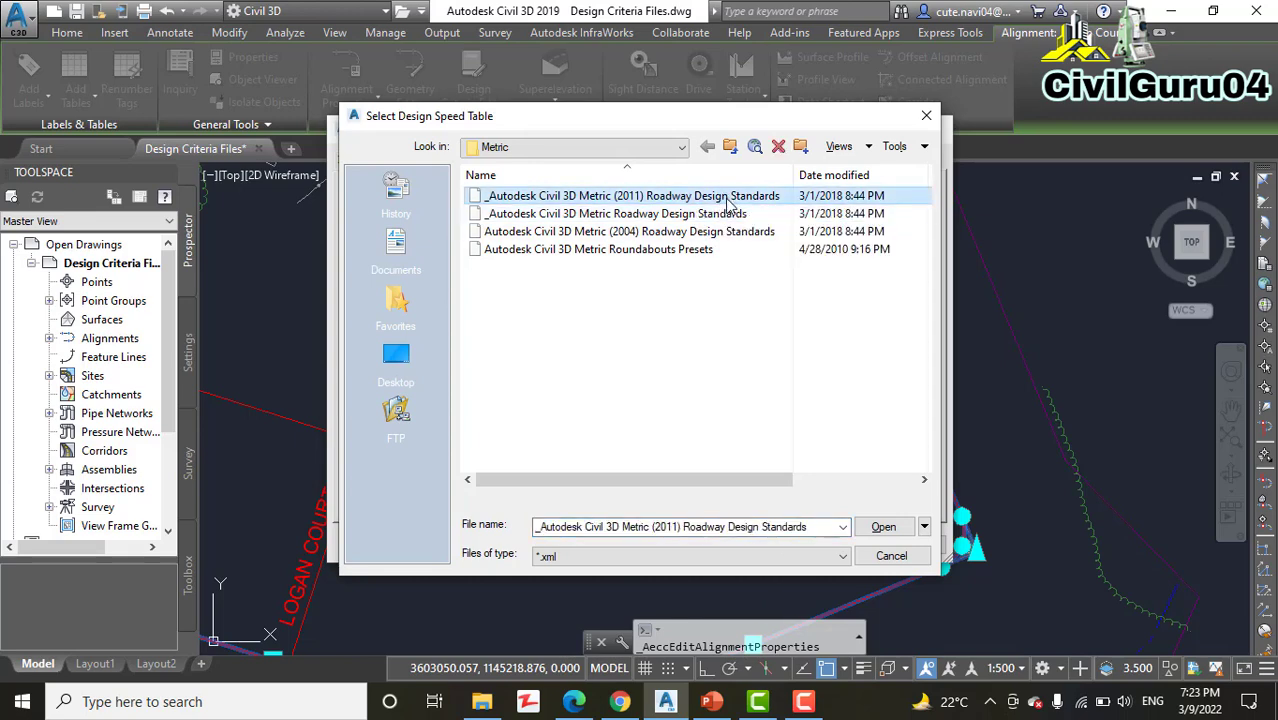
{"action": "left_click", "coordinate": [881, 527]}
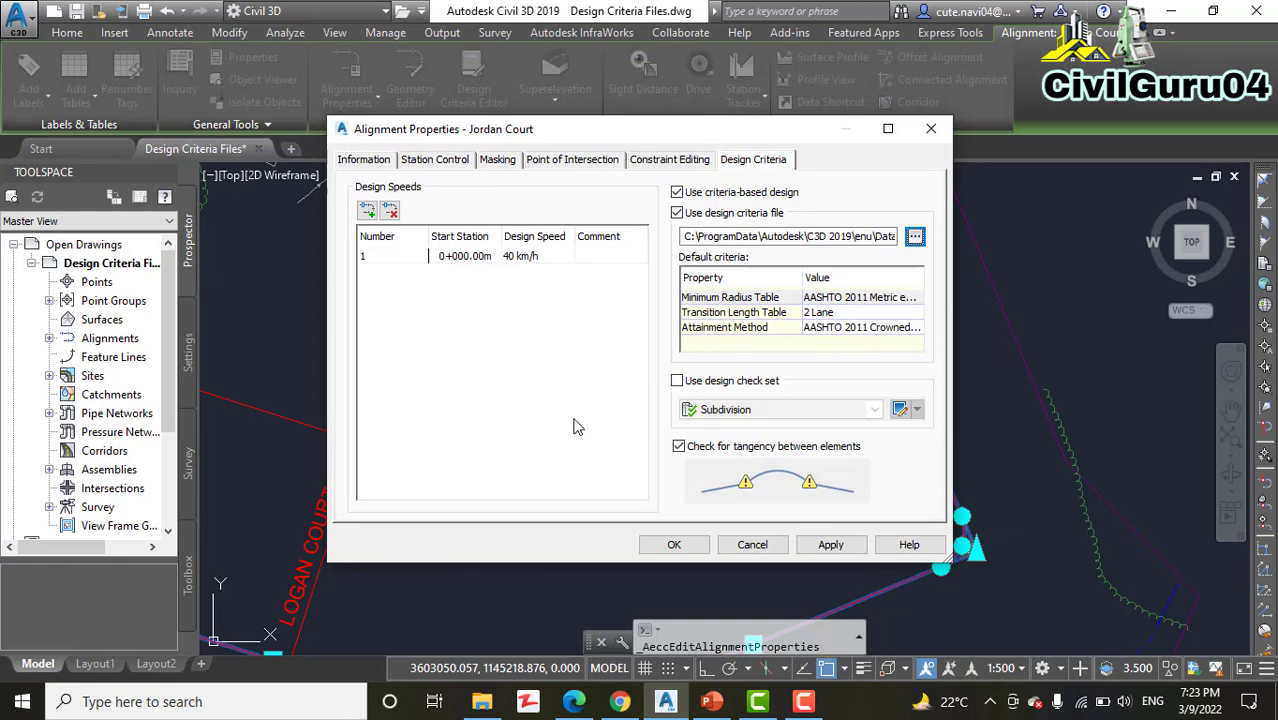
- Turn off the Subdivision design check set and accept the alignment properties
{"action": "left_click", "coordinate": [677, 381]}
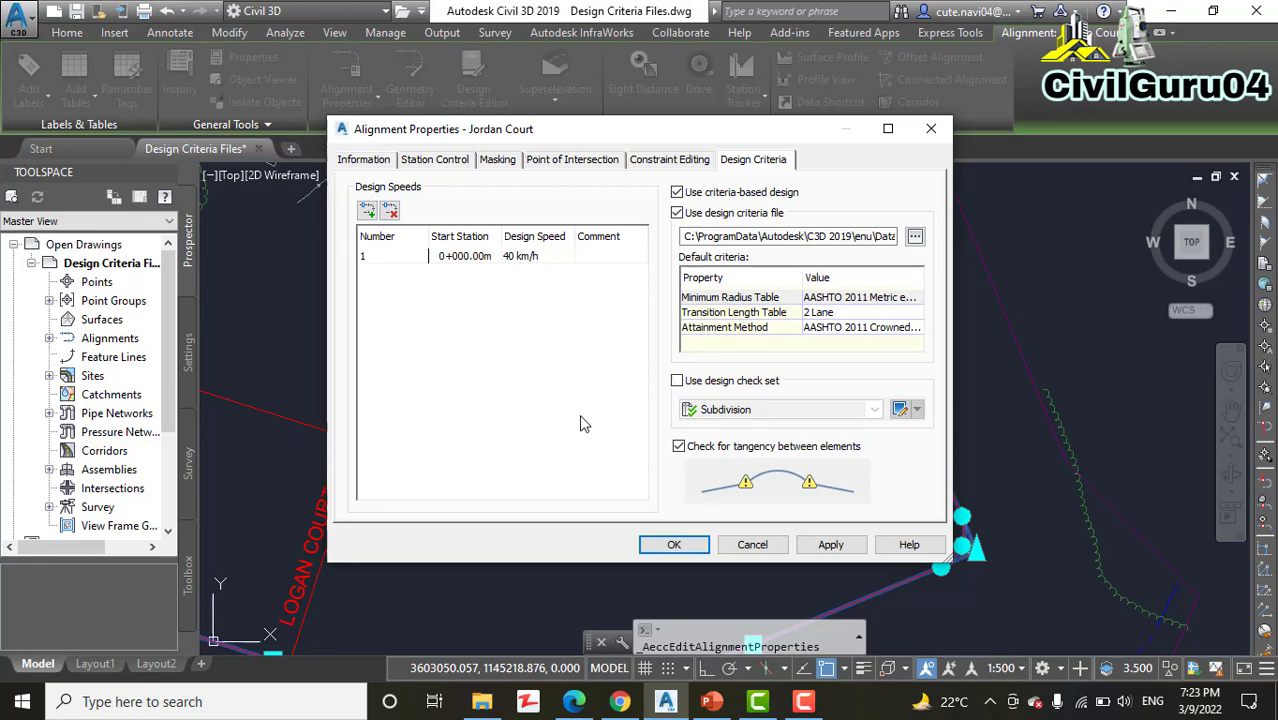
{"action": "left_click", "coordinate": [676, 545]}
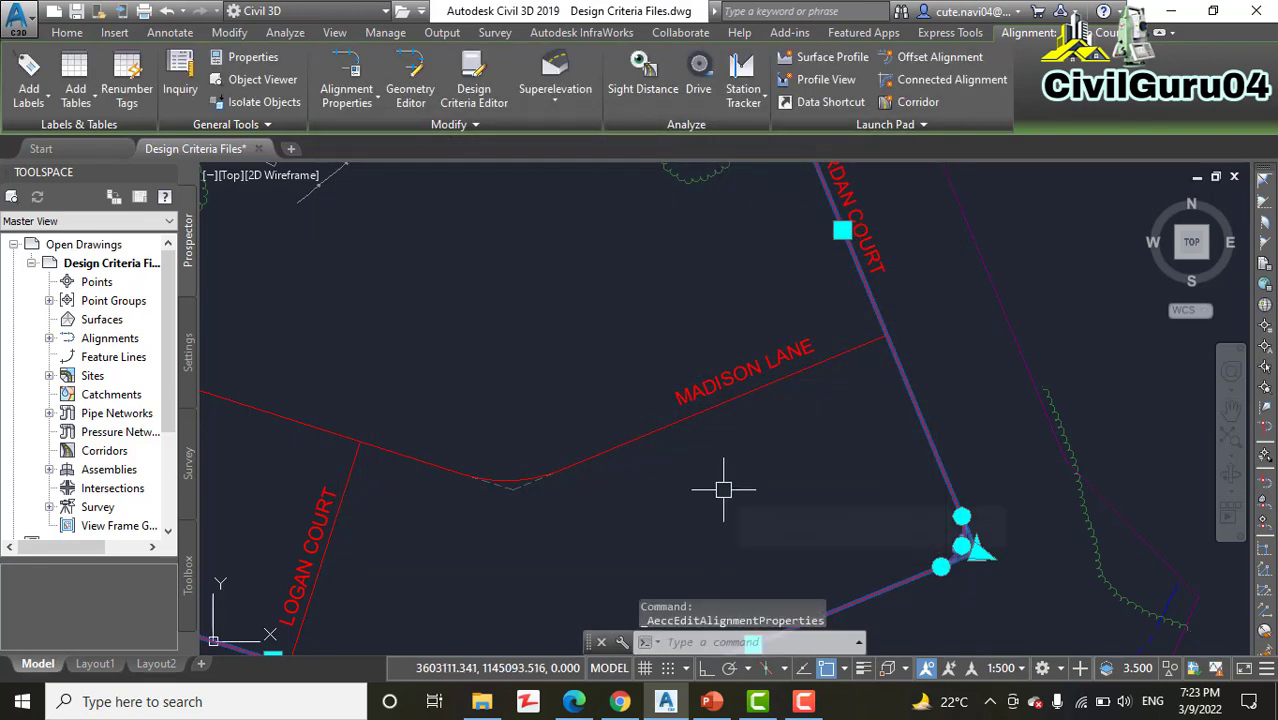
- Clear the selection and undo the last two changes with Ctrl+Z
{"action": "scroll", "coordinate": [752, 458], "scroll_direction": "down", "scroll_amount": 4}
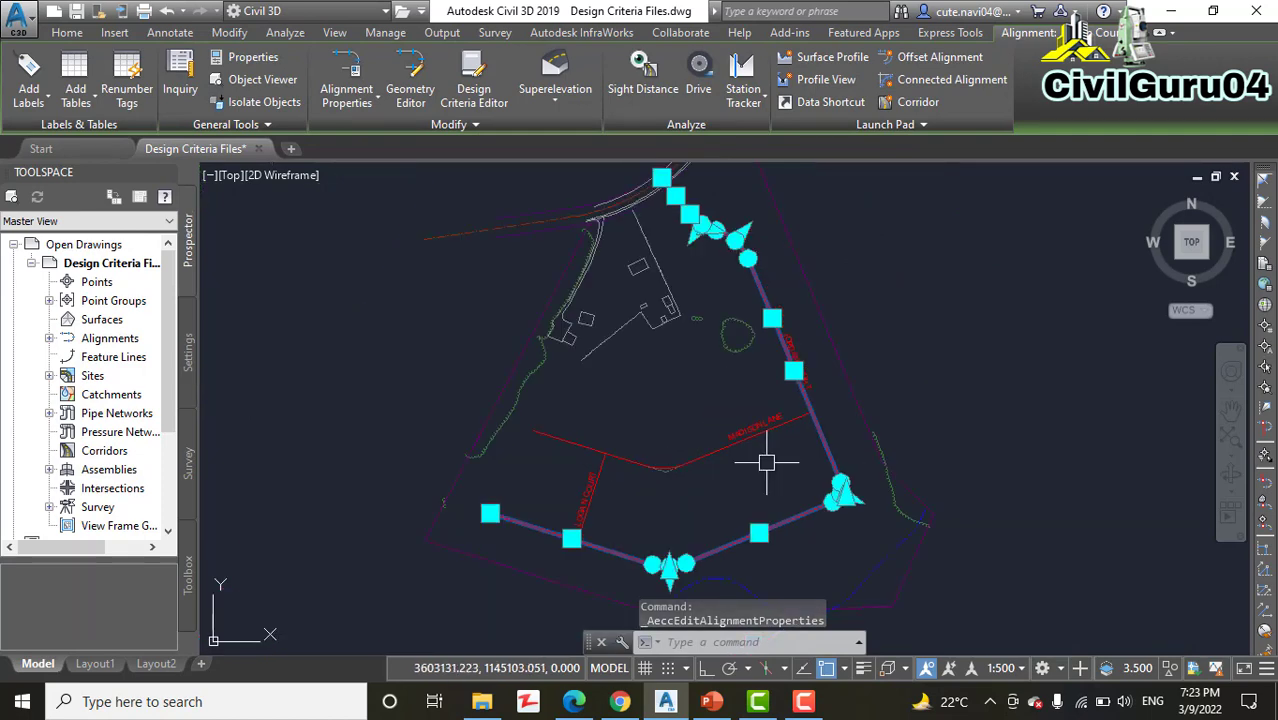
{"action": "key", "text": "Escape"}
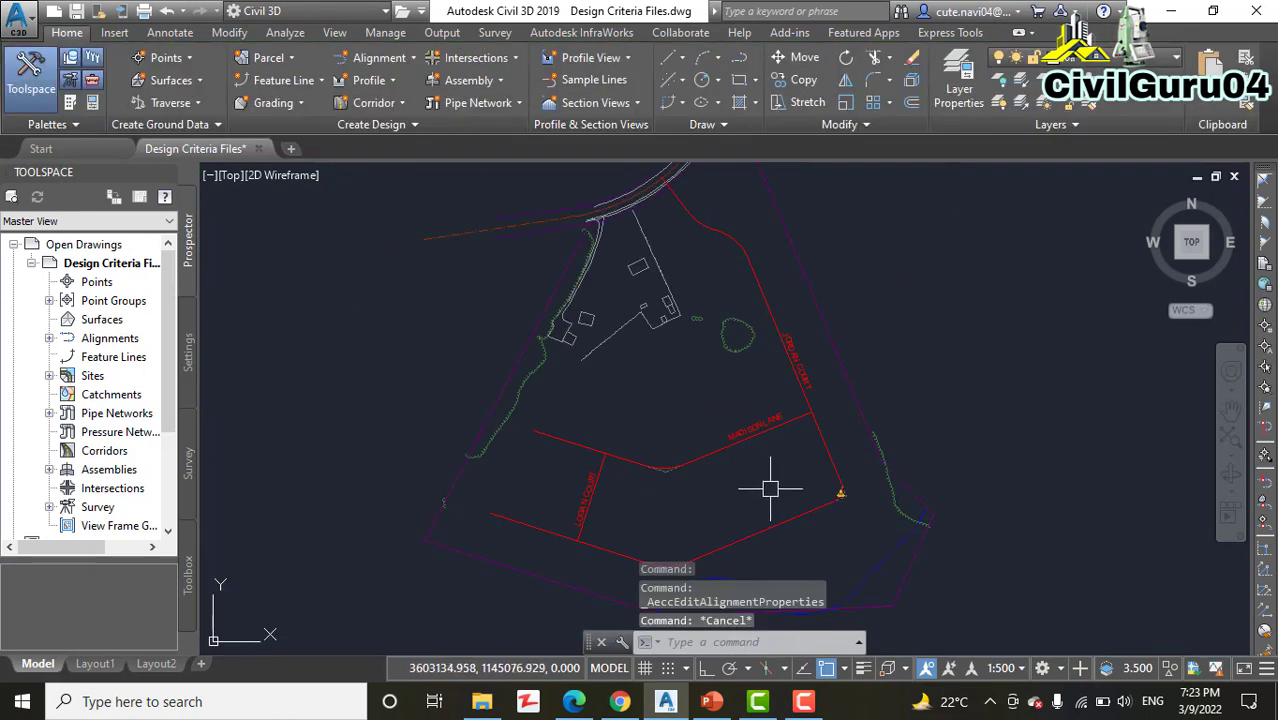
{"action": "middle_click_drag", "start_coordinate": [772, 488], "coordinate": [768, 430]}
{"action": "scroll", "coordinate": [757, 440], "scroll_direction": "up", "scroll_amount": 5}
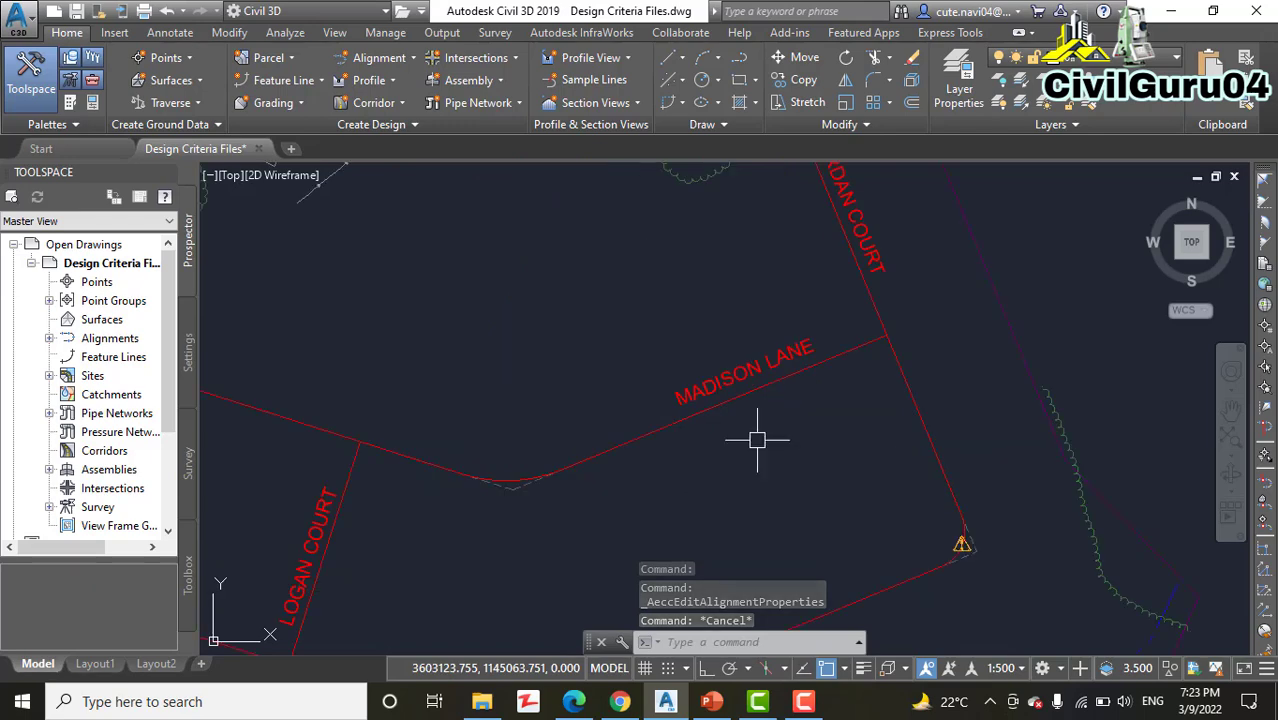
{"action": "key", "text": "ctrl+z"}
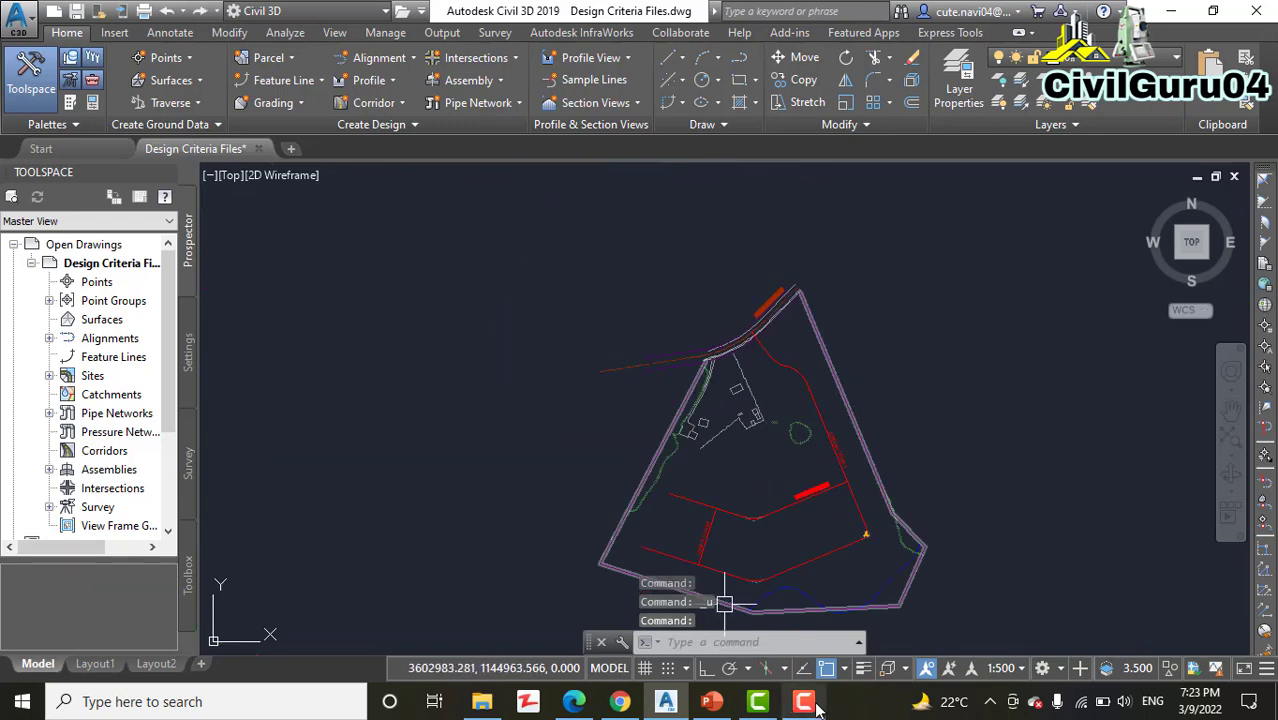
{"action": "scroll", "coordinate": [758, 545], "scroll_direction": "up", "scroll_amount": 5}
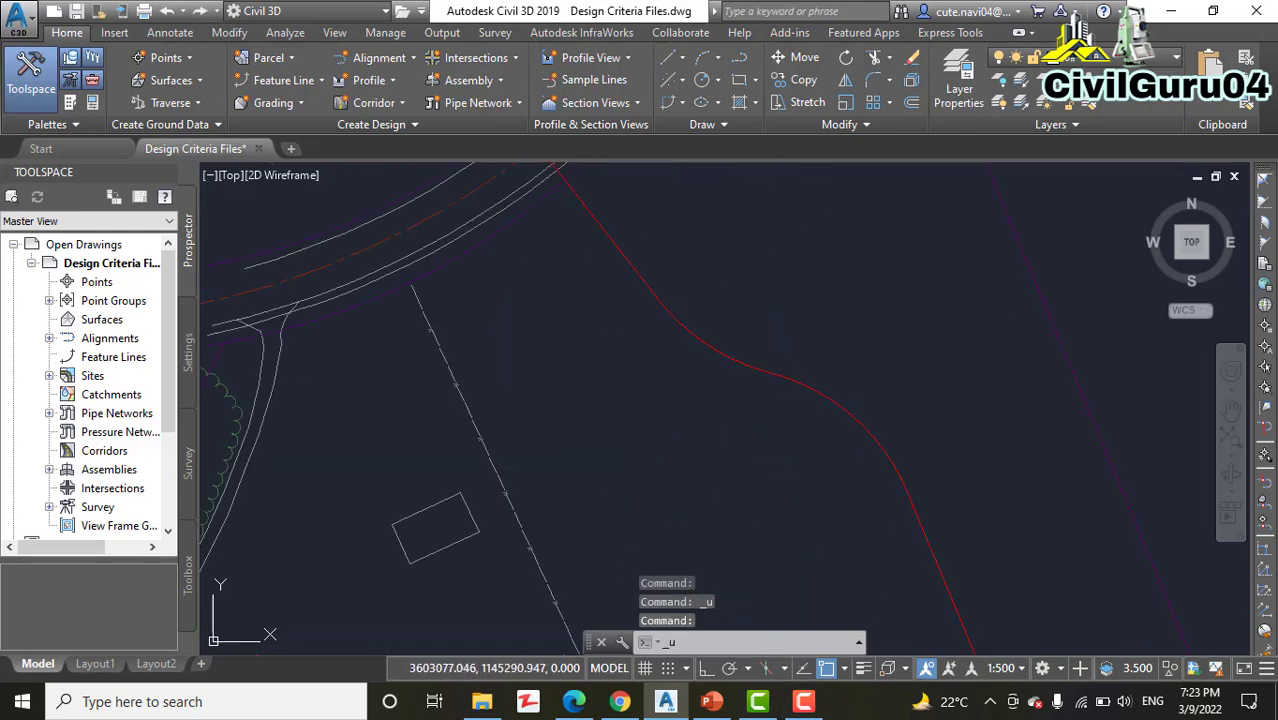
{"action": "key", "text": "ctrl+z"}
{"action": "key", "text": "ctrl+z"}
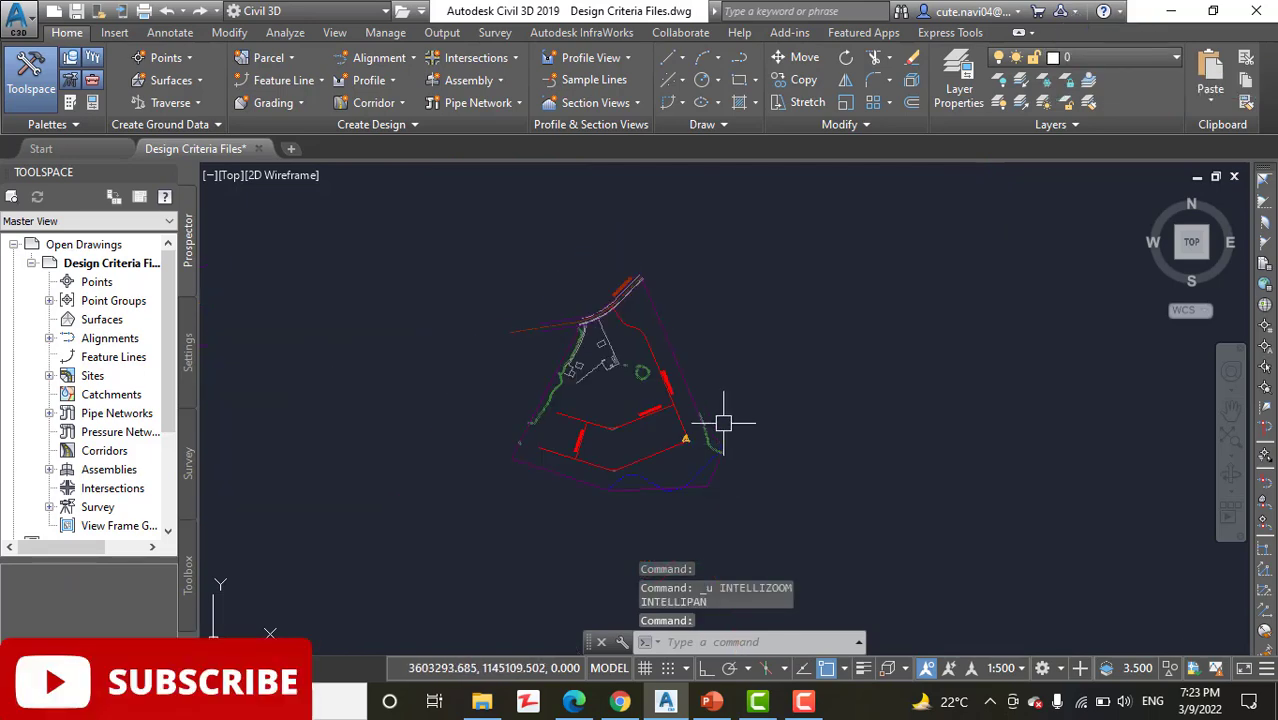
{"action": "scroll", "coordinate": [658, 345], "scroll_direction": "up", "scroll_amount": 4}
- Reapply the Metric (2011) criteria file to Jordan Court with the design check set turned off
{"action": "left_click", "coordinate": [720, 336]}
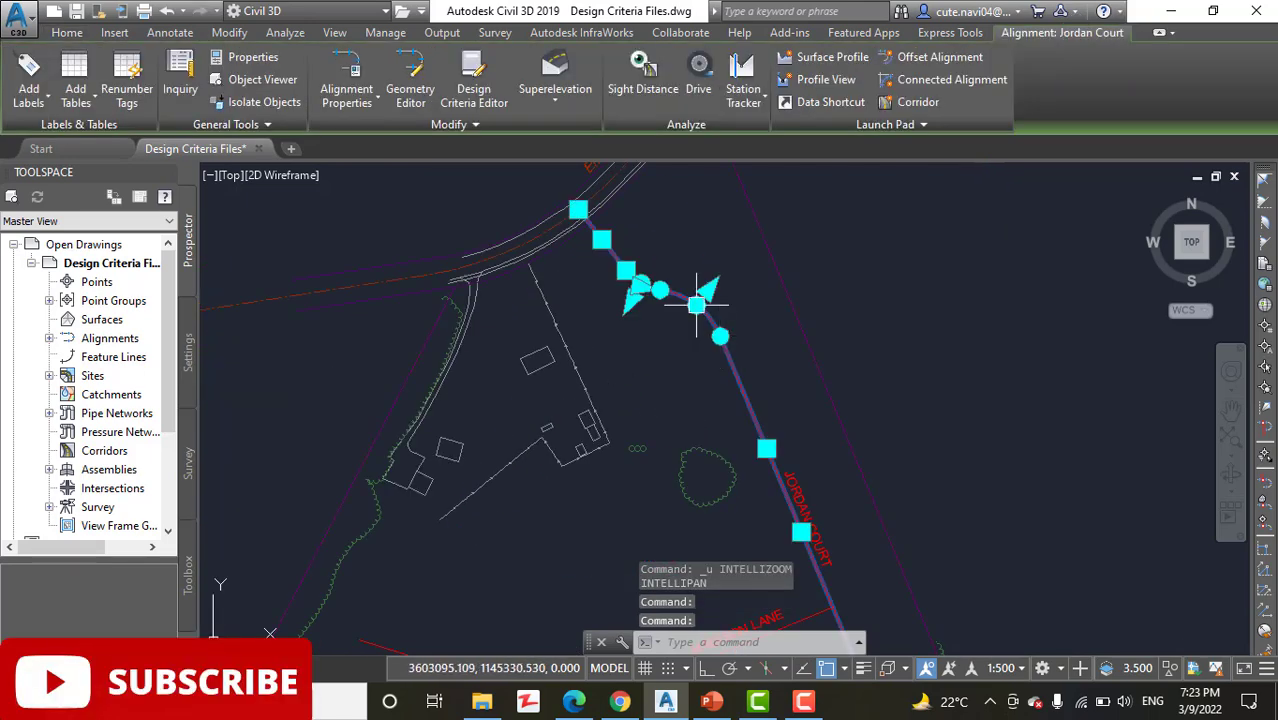
{"action": "left_click", "coordinate": [342, 70]}
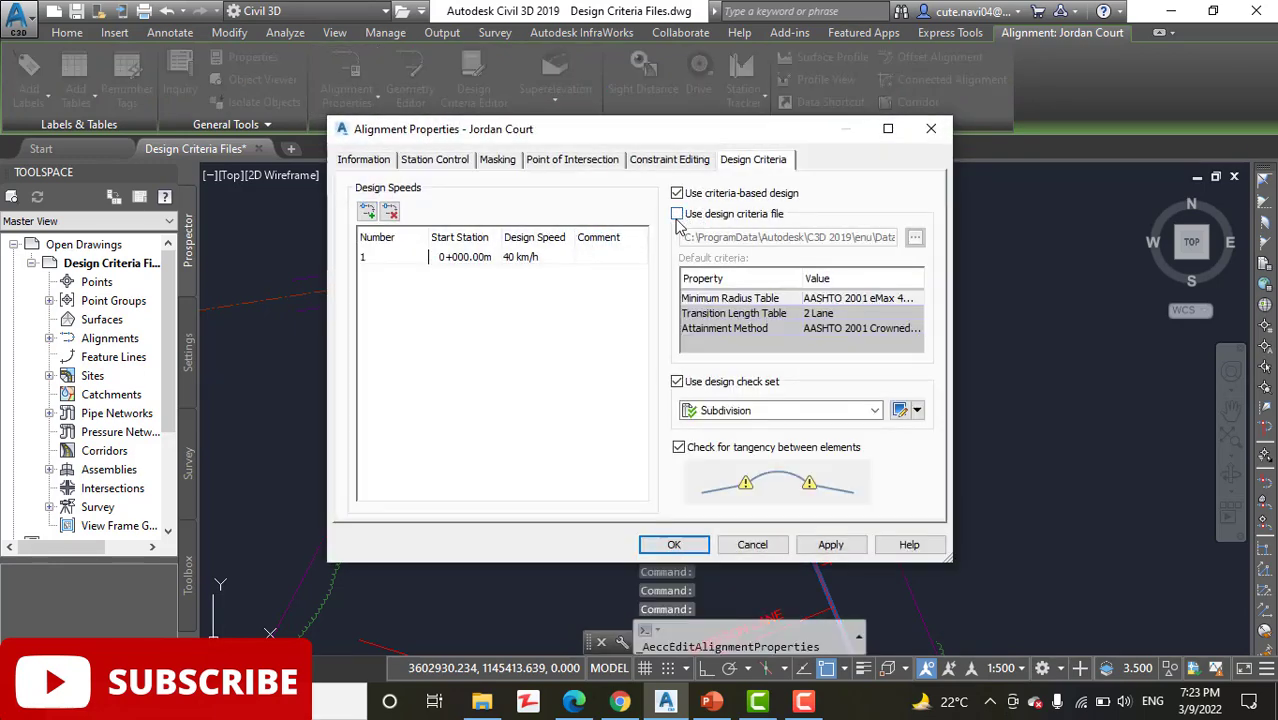
{"action": "left_click", "coordinate": [677, 215]}
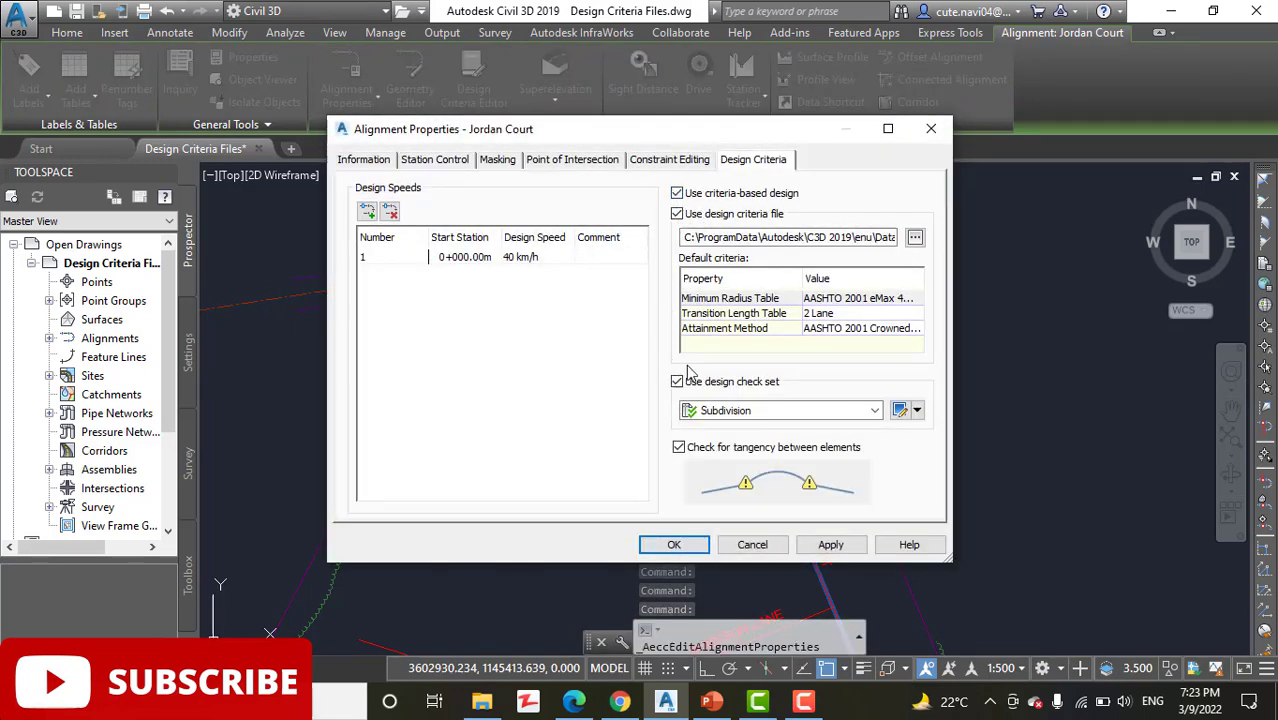
{"action": "left_click", "coordinate": [915, 237]}
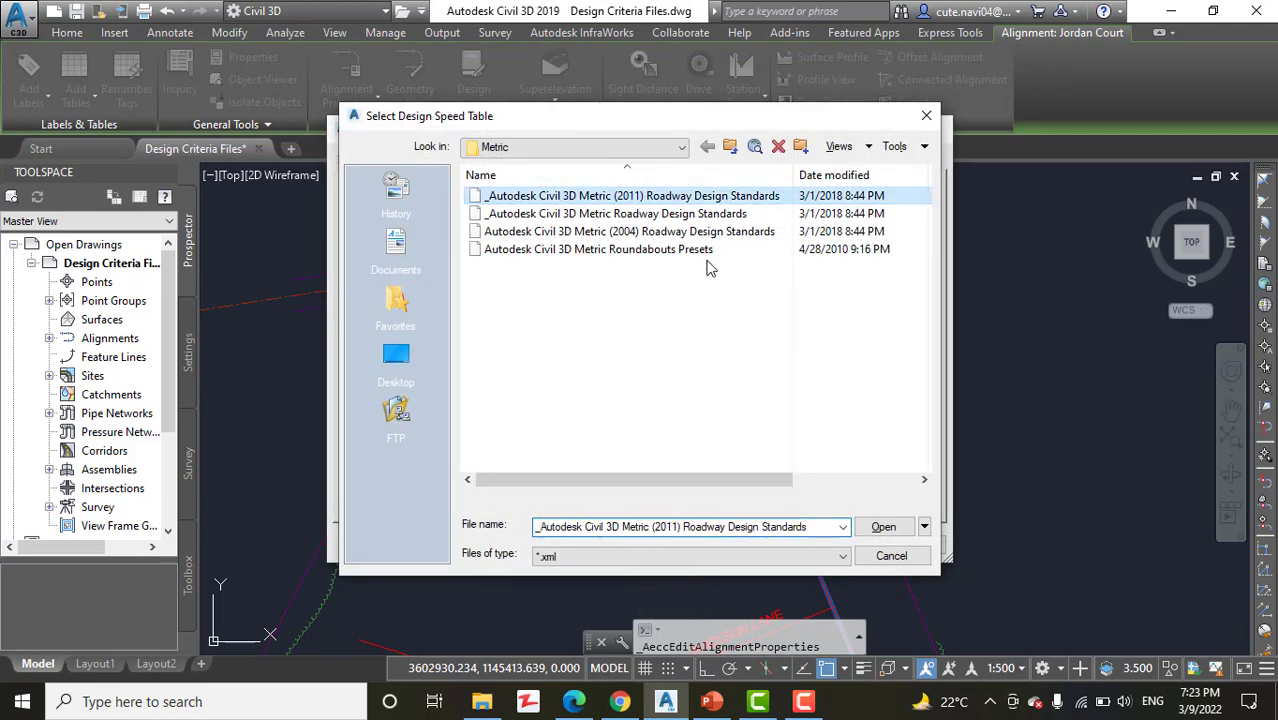
{"action": "left_click", "coordinate": [884, 526]}
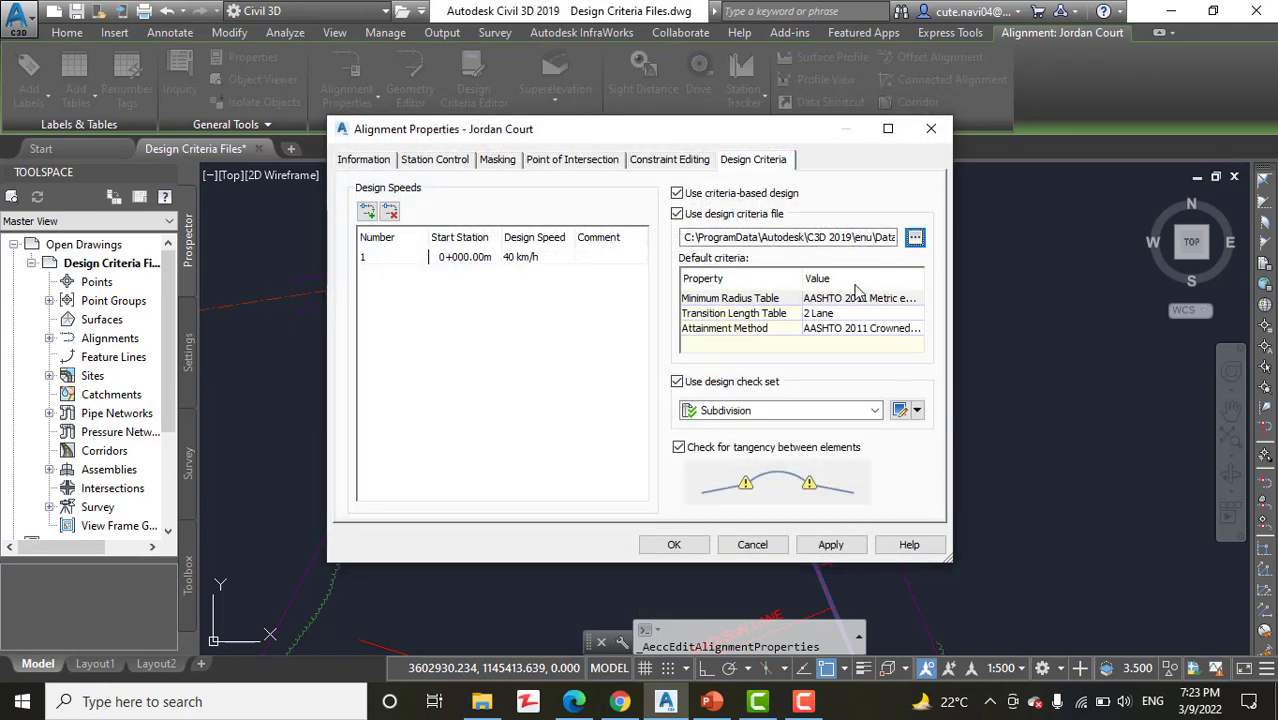
{"action": "left_click", "coordinate": [677, 381]}
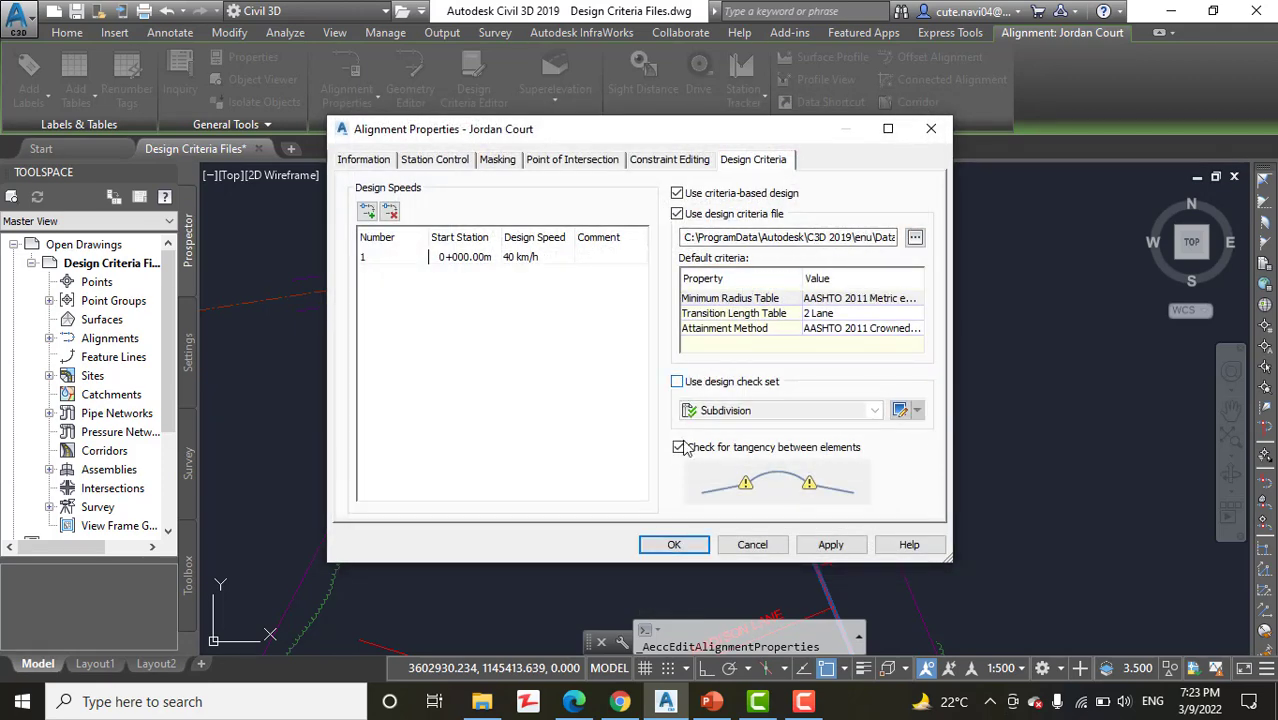
{"action": "left_click", "coordinate": [673, 546]}
- Clear the selection and pan and zoom along Jordan Court to find the flagged curves
{"action": "key", "text": "Escape"}
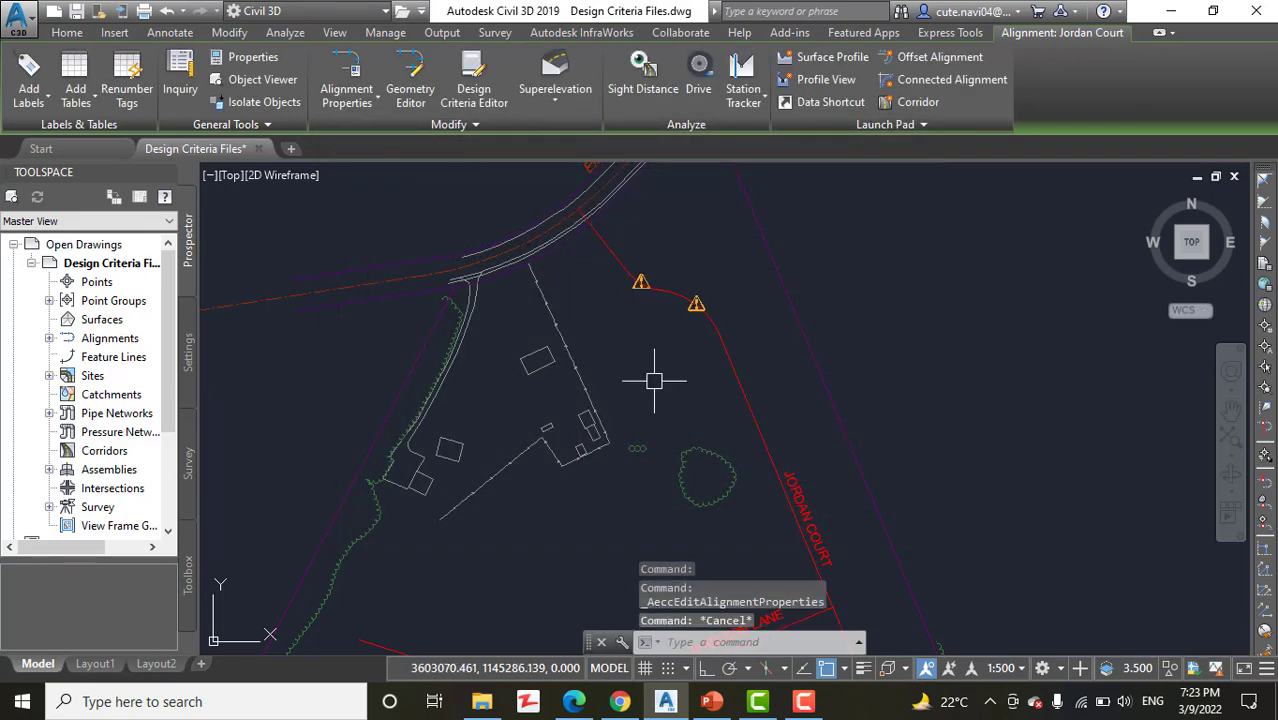
{"action": "scroll", "coordinate": [684, 305], "scroll_direction": "down", "scroll_amount": 5}
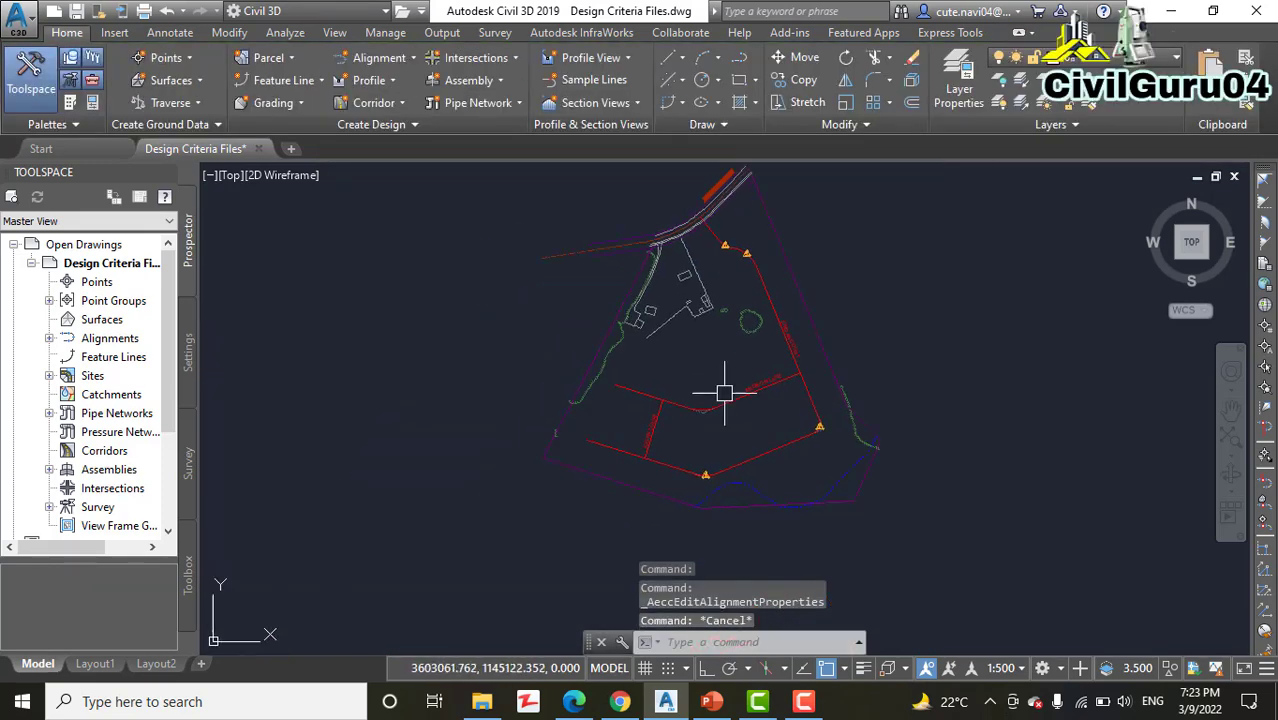
{"action": "scroll", "coordinate": [705, 432], "scroll_direction": "up", "scroll_amount": 2}
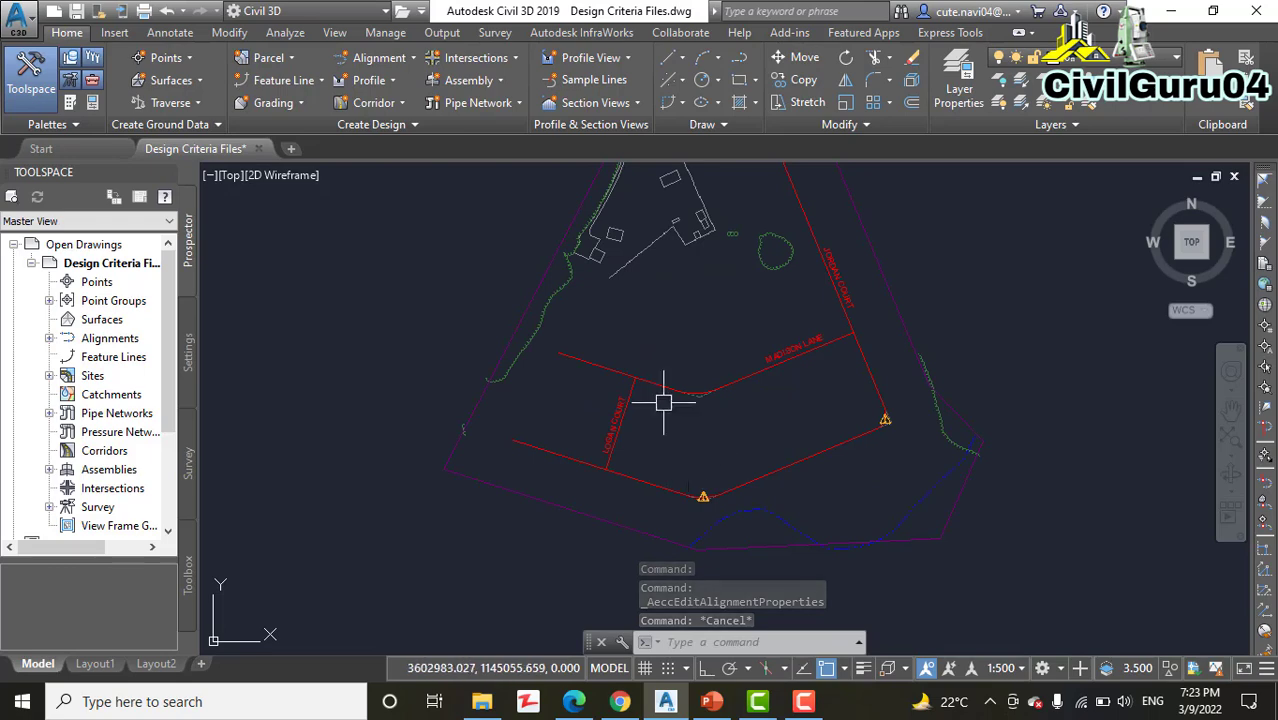
{"action": "mouse_move", "coordinate": [726, 430]}
{"action": "middle_mouse_down"}
{"action": "mouse_move", "coordinate": [736, 434]}
{"action": "mouse_move", "coordinate": [706, 548]}
{"action": "middle_mouse_up"}
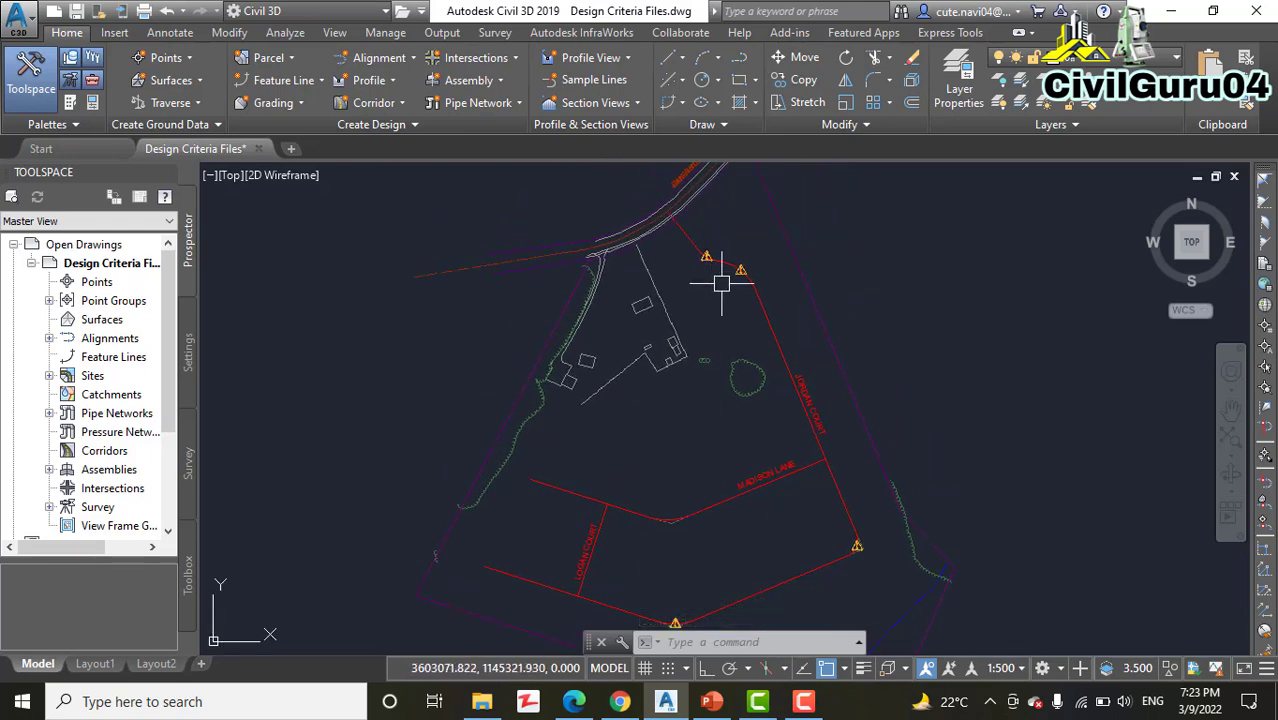
{"action": "mouse_move", "coordinate": [743, 301]}
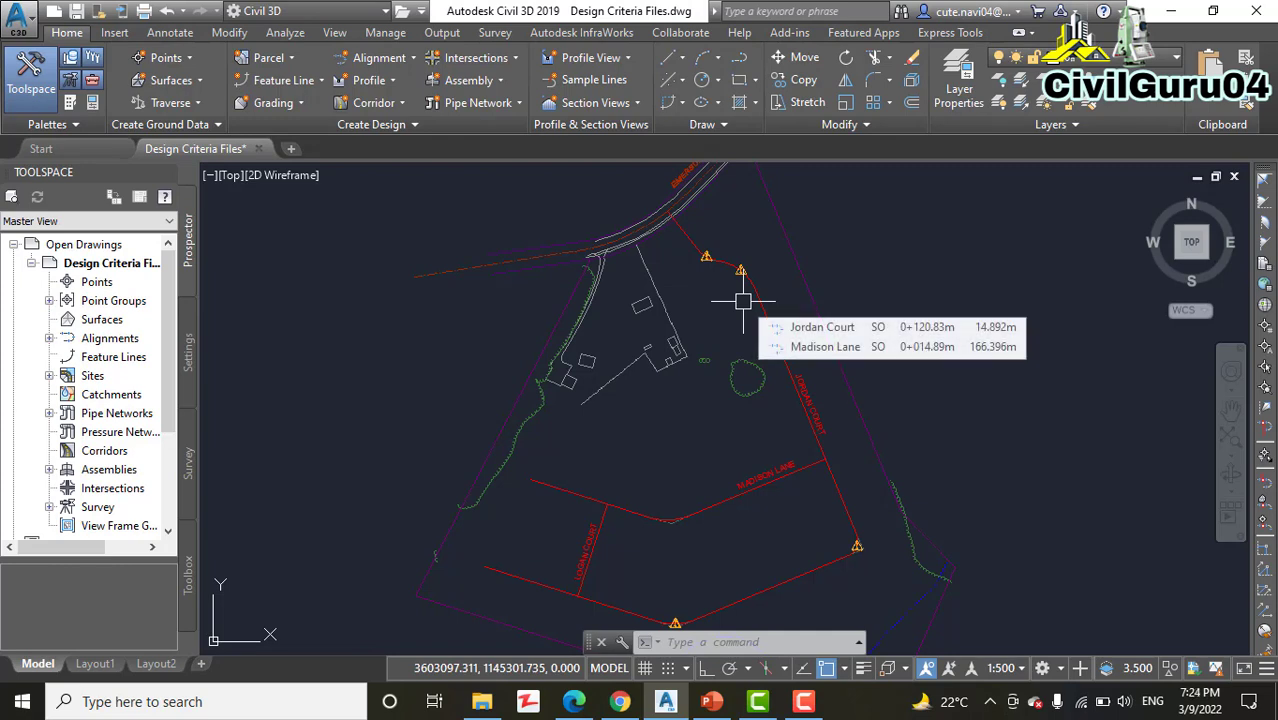
{"action": "middle_click_drag", "start_coordinate": [753, 354], "coordinate": [727, 244]}
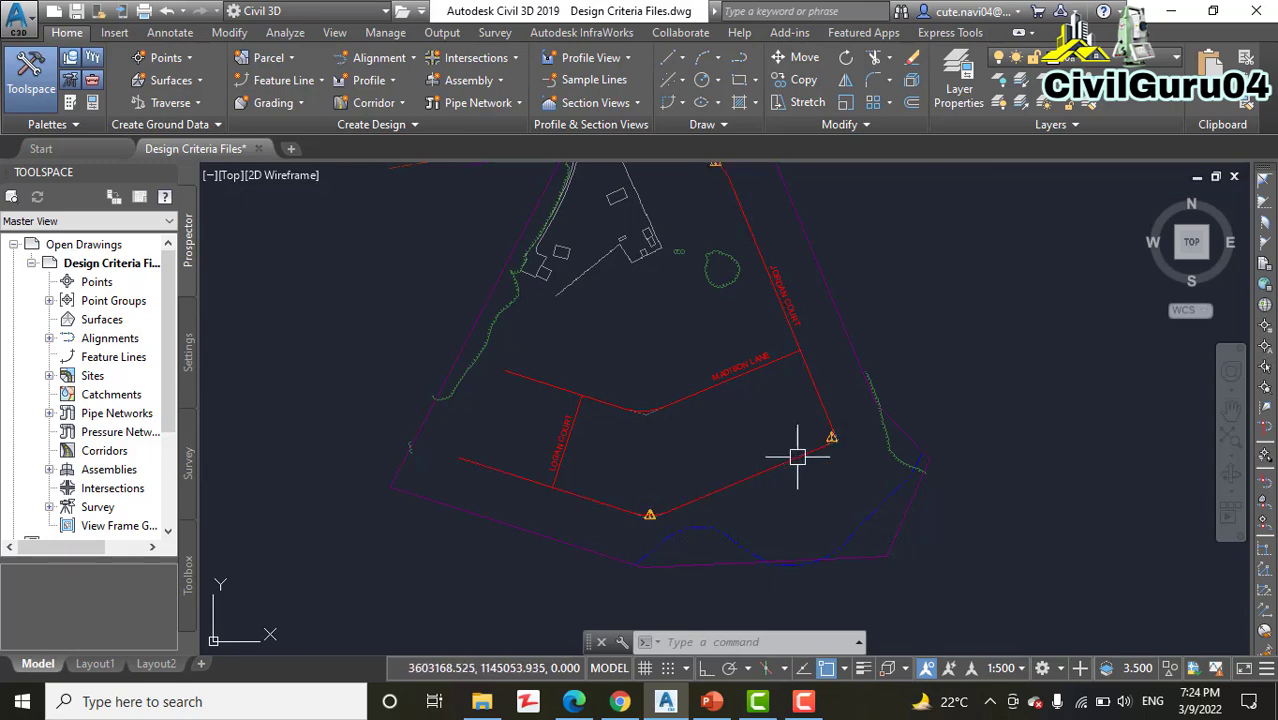
{"action": "scroll", "coordinate": [782, 461], "scroll_direction": "up", "scroll_amount": 5}
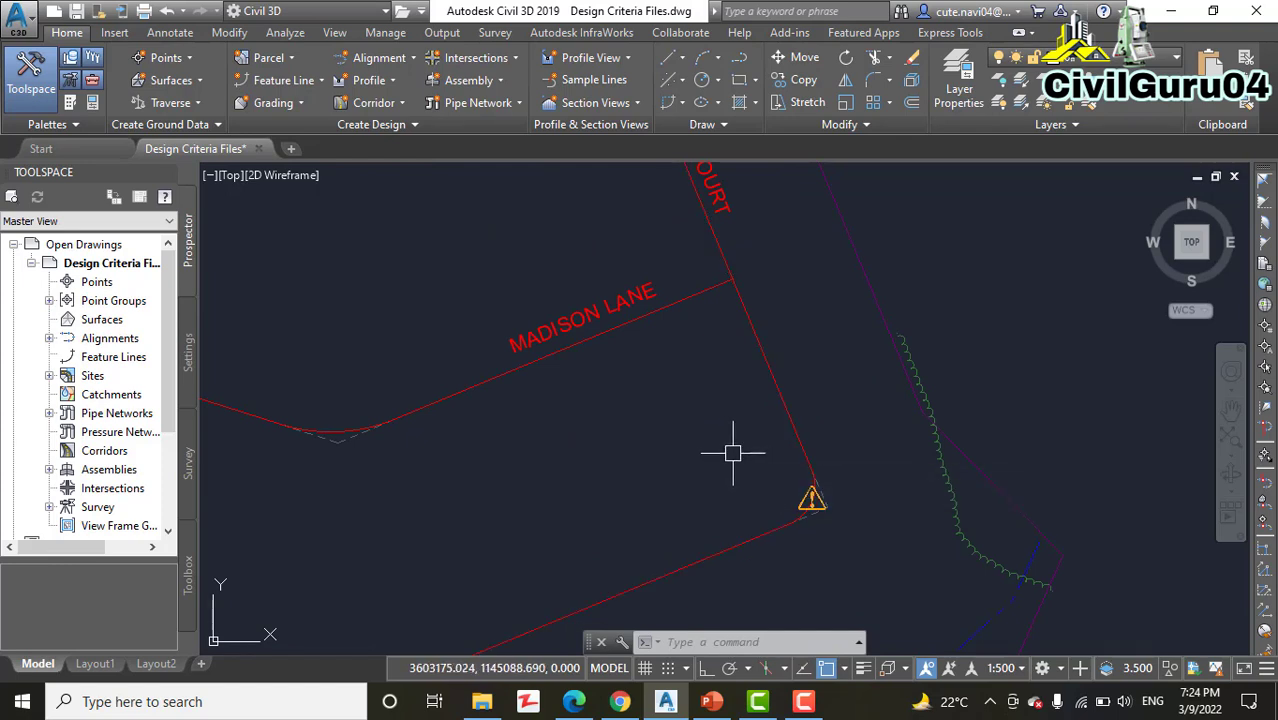
{"action": "scroll", "coordinate": [740, 440], "scroll_direction": "down", "scroll_amount": 5}
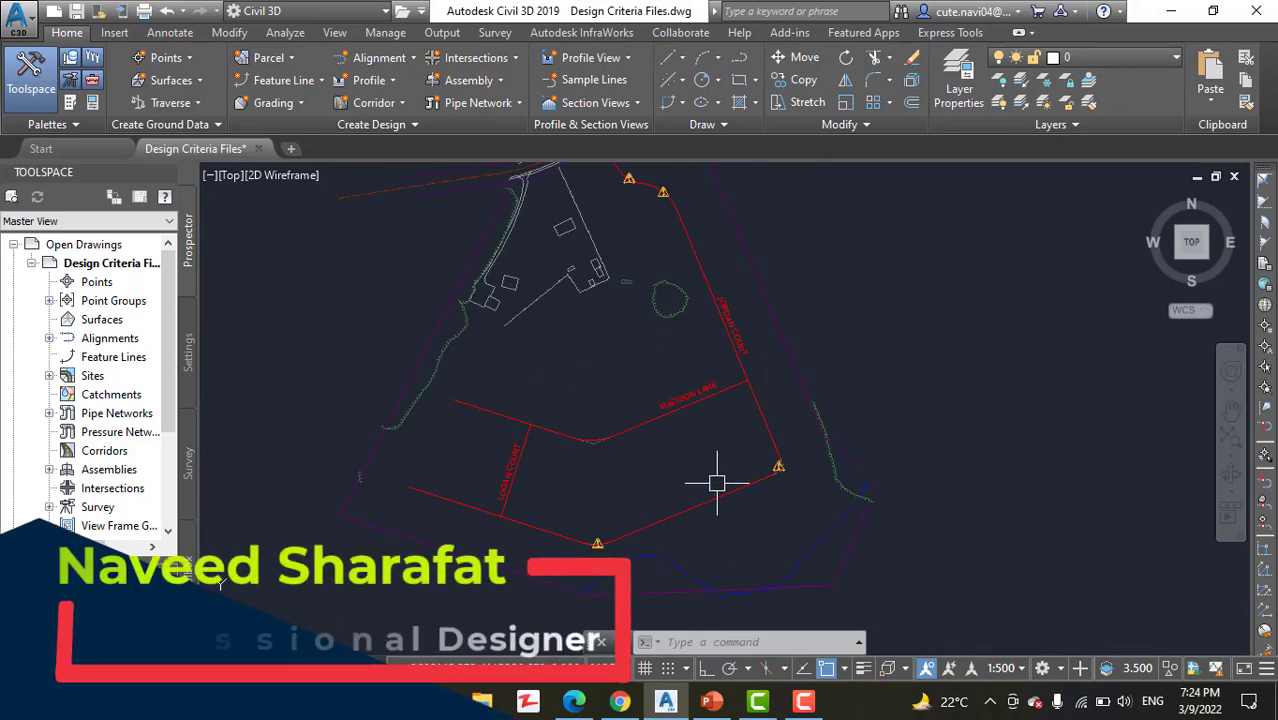
{"action": "scroll", "coordinate": [716, 484], "scroll_direction": "up", "scroll_amount": 3}
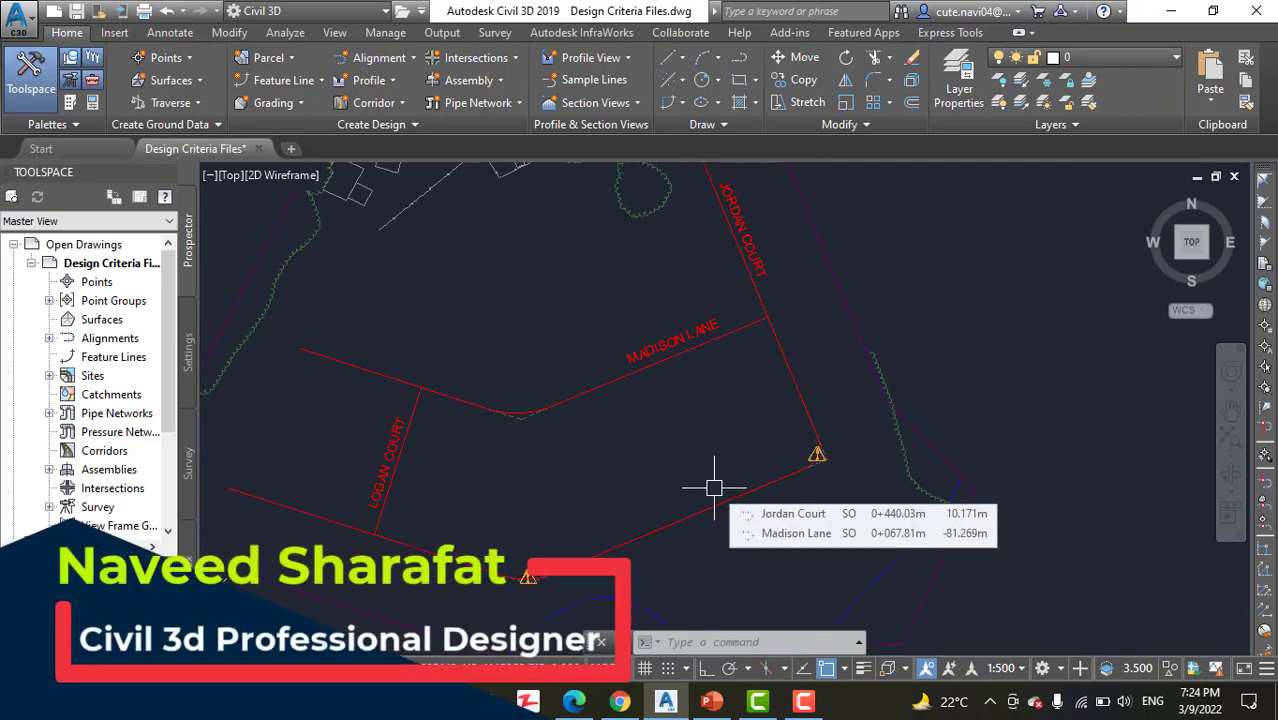
{"action": "scroll", "coordinate": [714, 488], "scroll_direction": "down", "scroll_amount": 2}
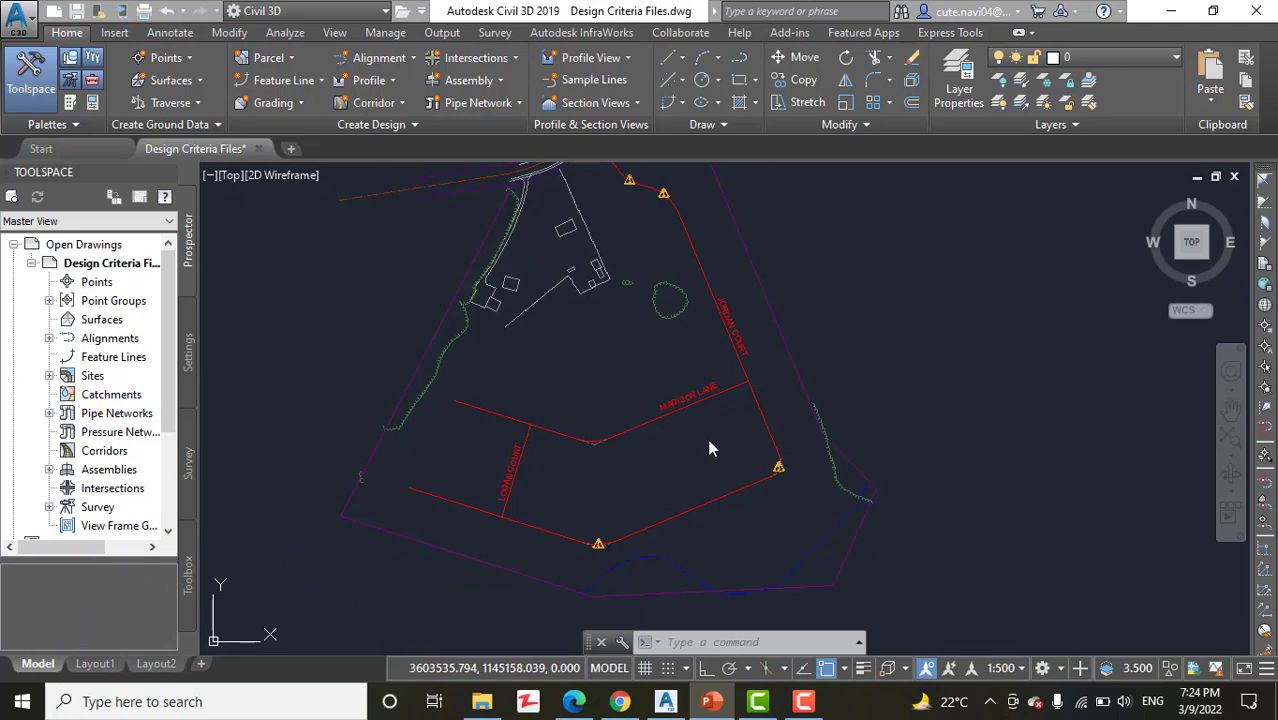
- Zoom to the north-end warnings and read the Minimum Radius Violated tooltip (31 m vs 47 m)
{"action": "mouse_move", "coordinate": [665, 357]}
{"action": "middle_mouse_down"}
{"action": "mouse_move", "coordinate": [695, 423]}
{"action": "mouse_move", "coordinate": [676, 506]}
{"action": "middle_mouse_up"}
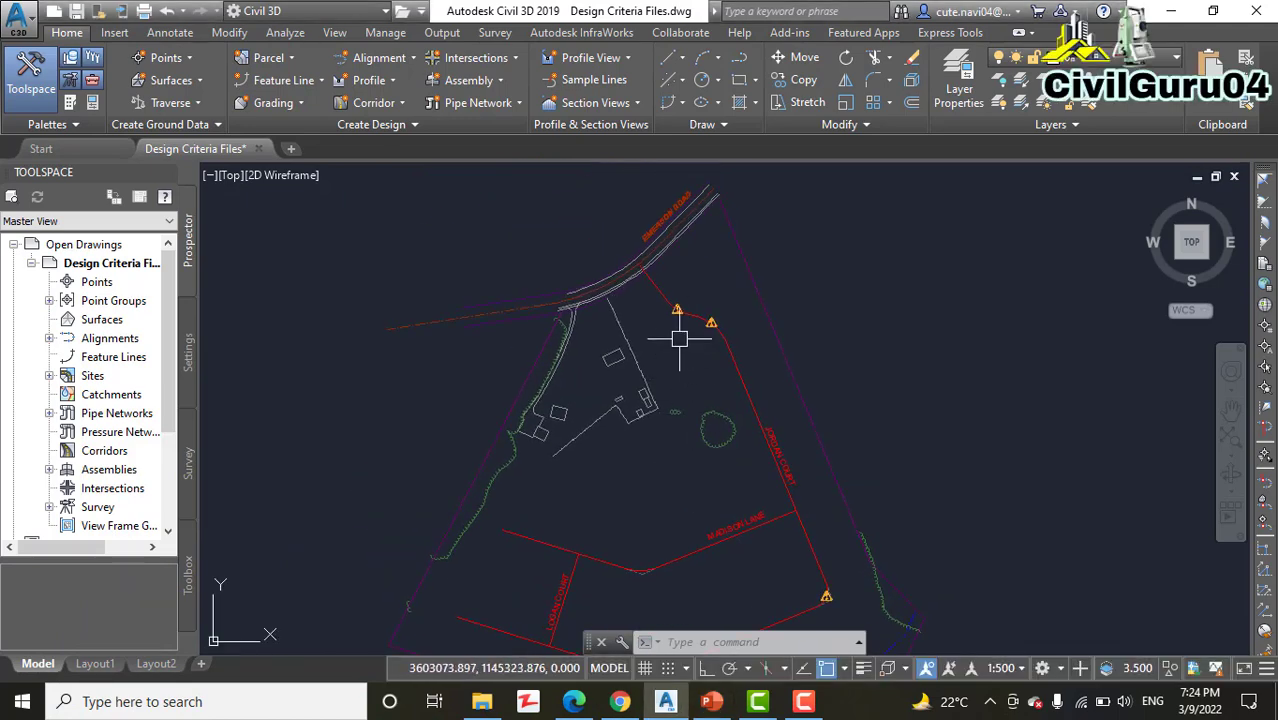
{"action": "mouse_move", "coordinate": [671, 352]}
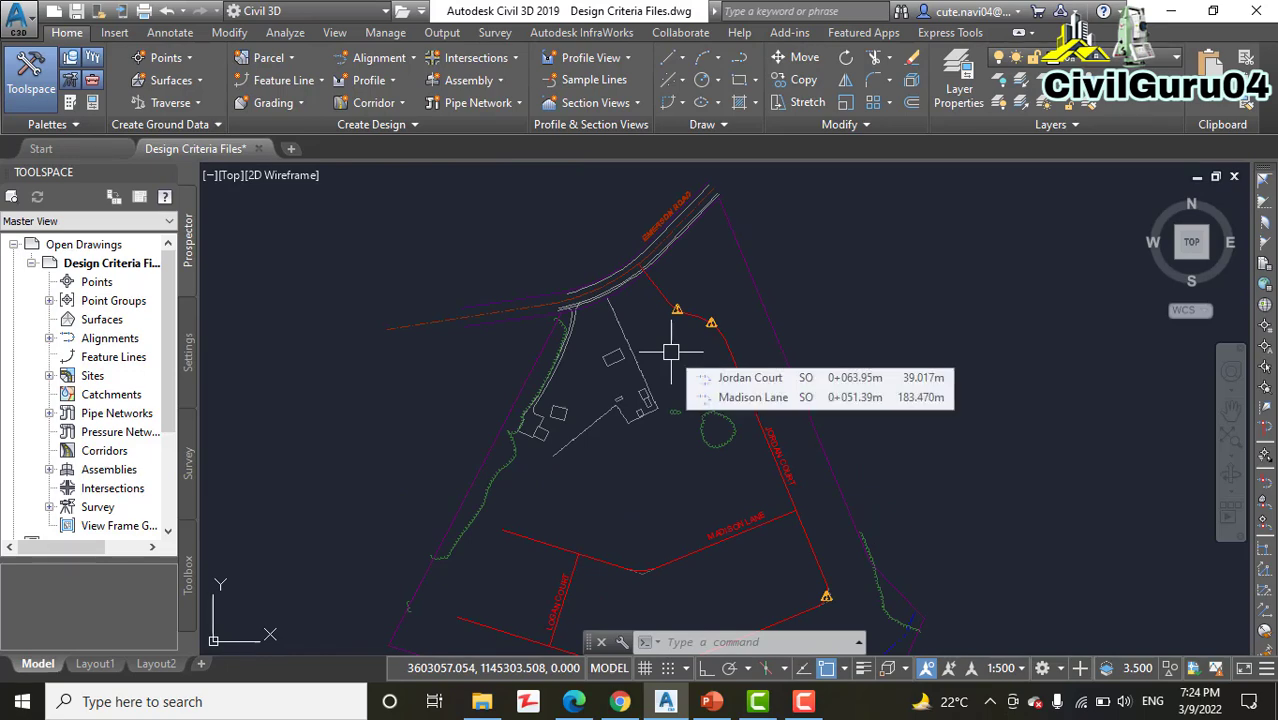
{"action": "scroll", "coordinate": [671, 350], "scroll_direction": "up", "scroll_amount": 4}
{"action": "middle_click_drag", "start_coordinate": [678, 302], "coordinate": [694, 402]}
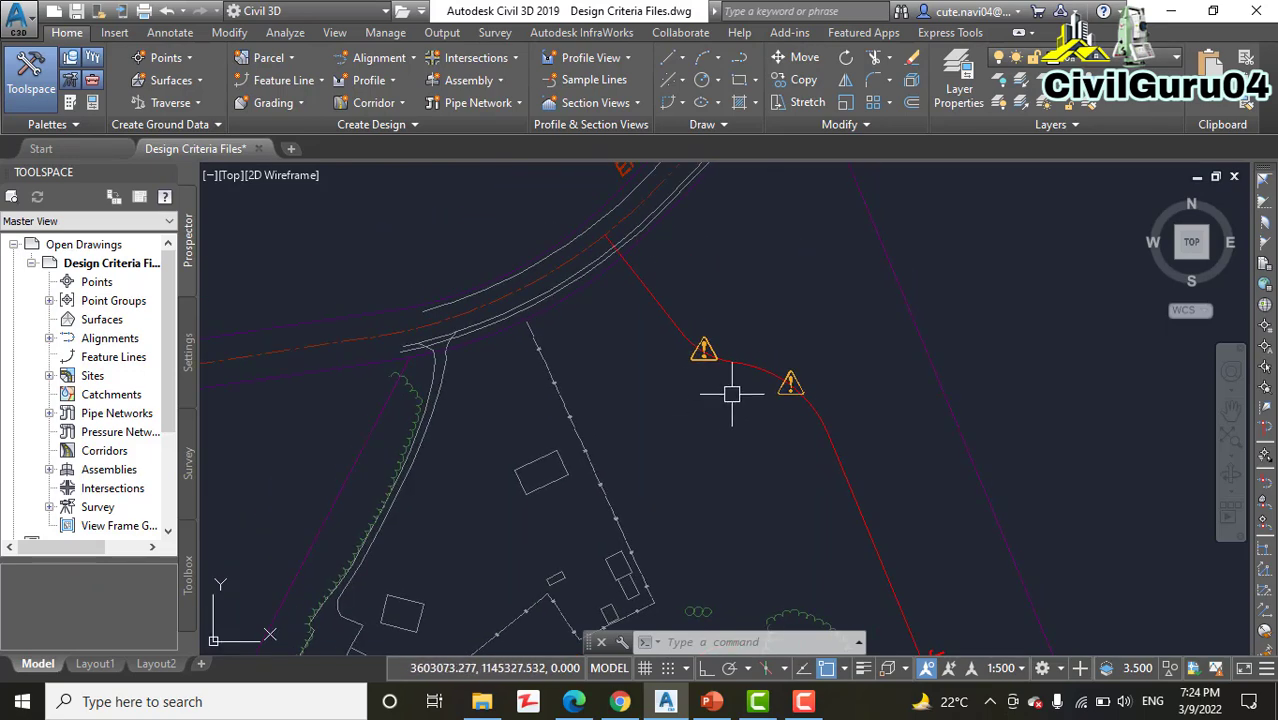
{"action": "scroll", "coordinate": [705, 360], "scroll_direction": "up", "scroll_amount": 3}
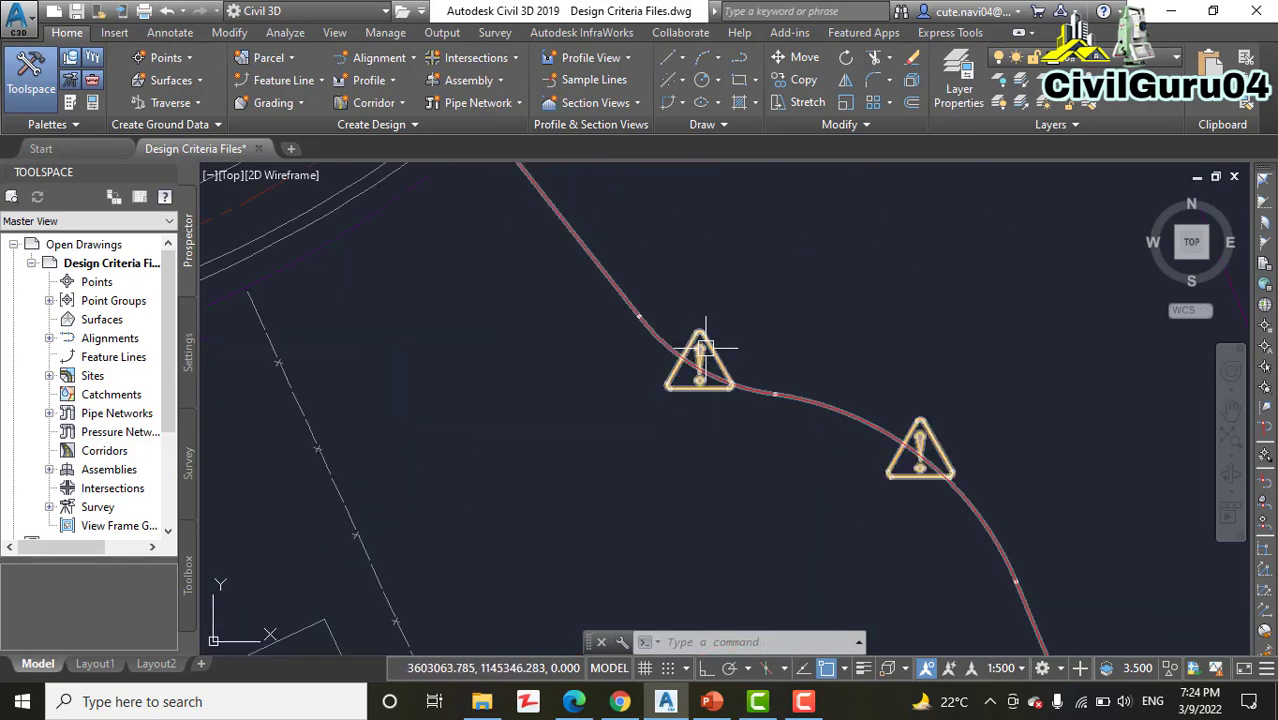
{"action": "mouse_move", "coordinate": [704, 348]}
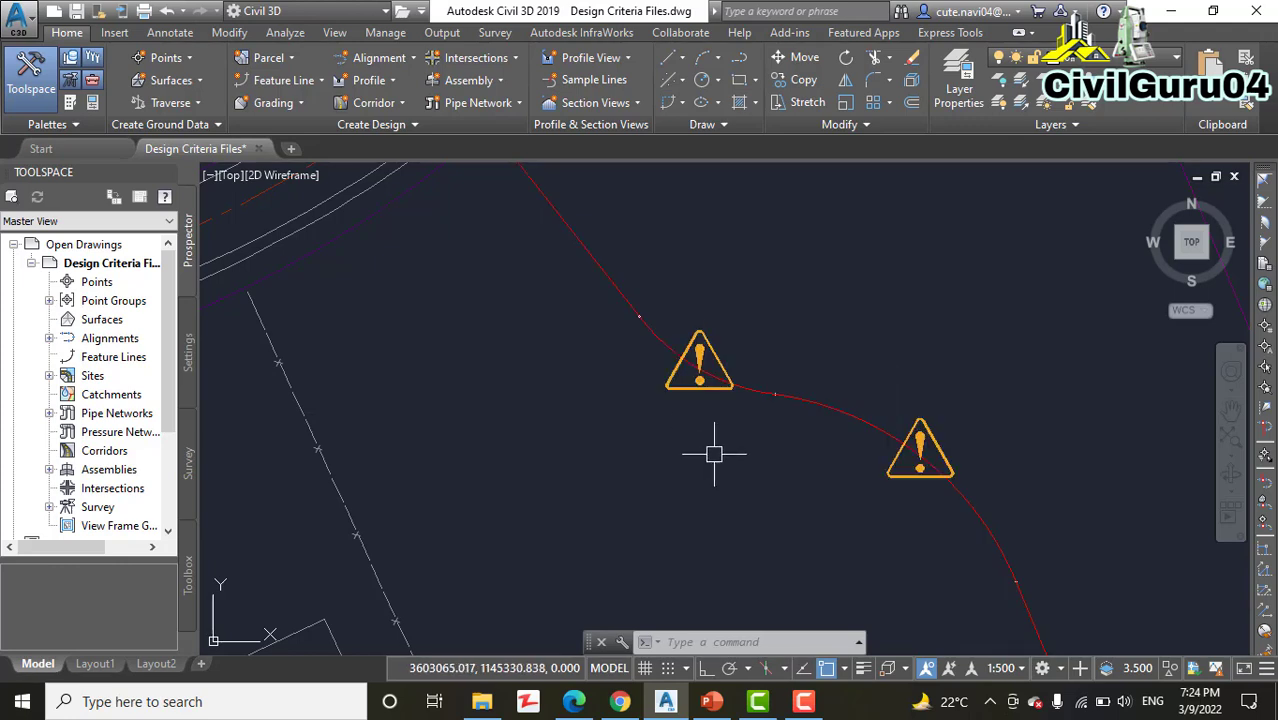
- Open Jordan Court in the Geometry Editor and show its Alignment Grid View segment table
{"action": "left_click", "coordinate": [626, 306]}
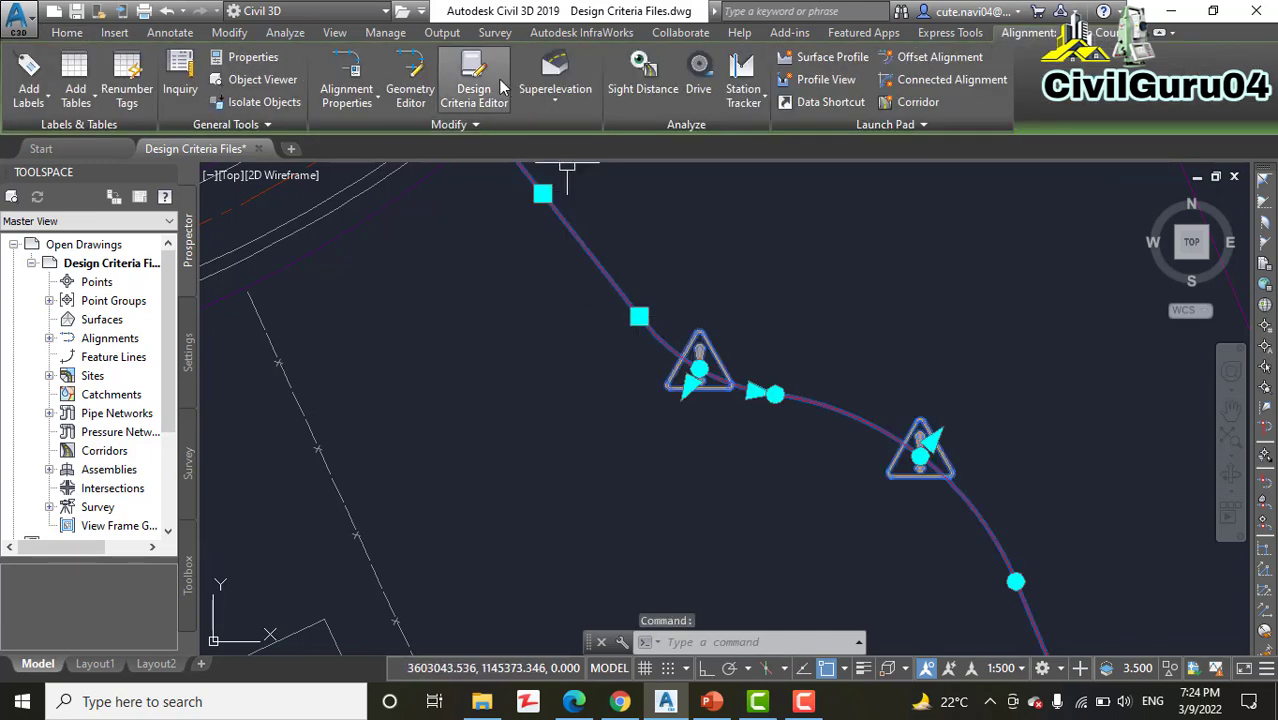
{"action": "left_click", "coordinate": [408, 66]}
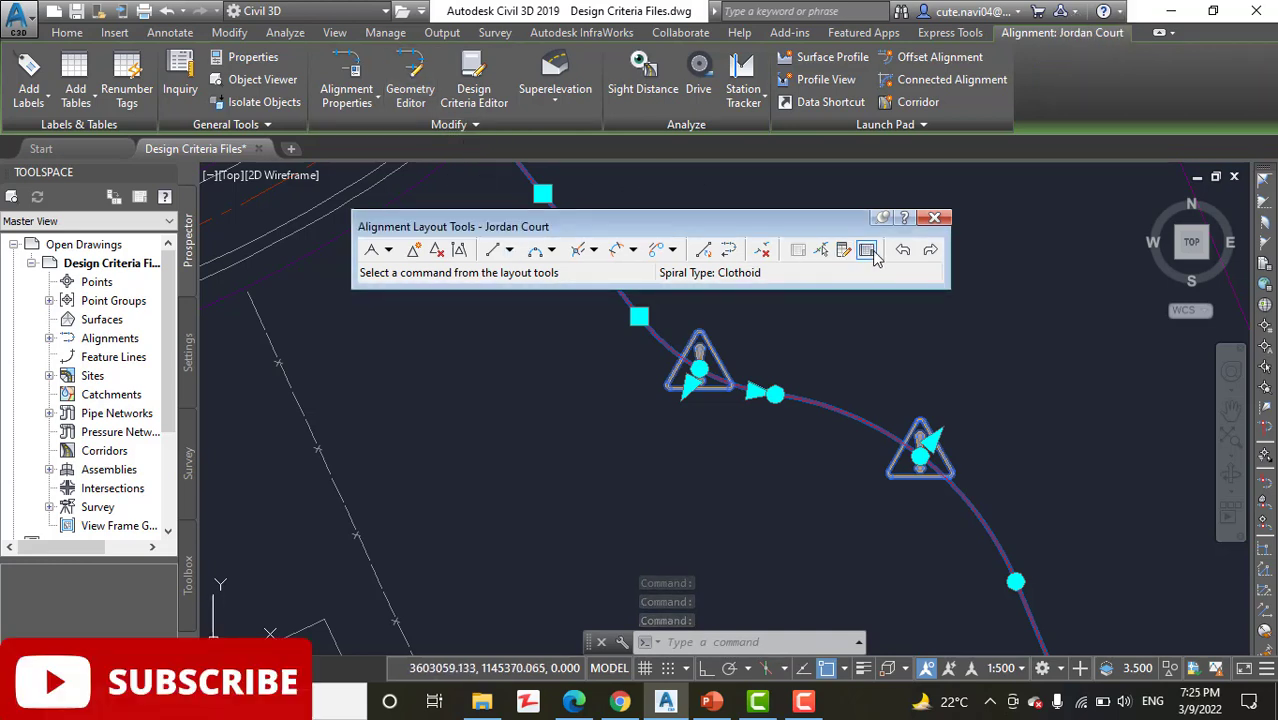
{"action": "left_click", "coordinate": [867, 250]}
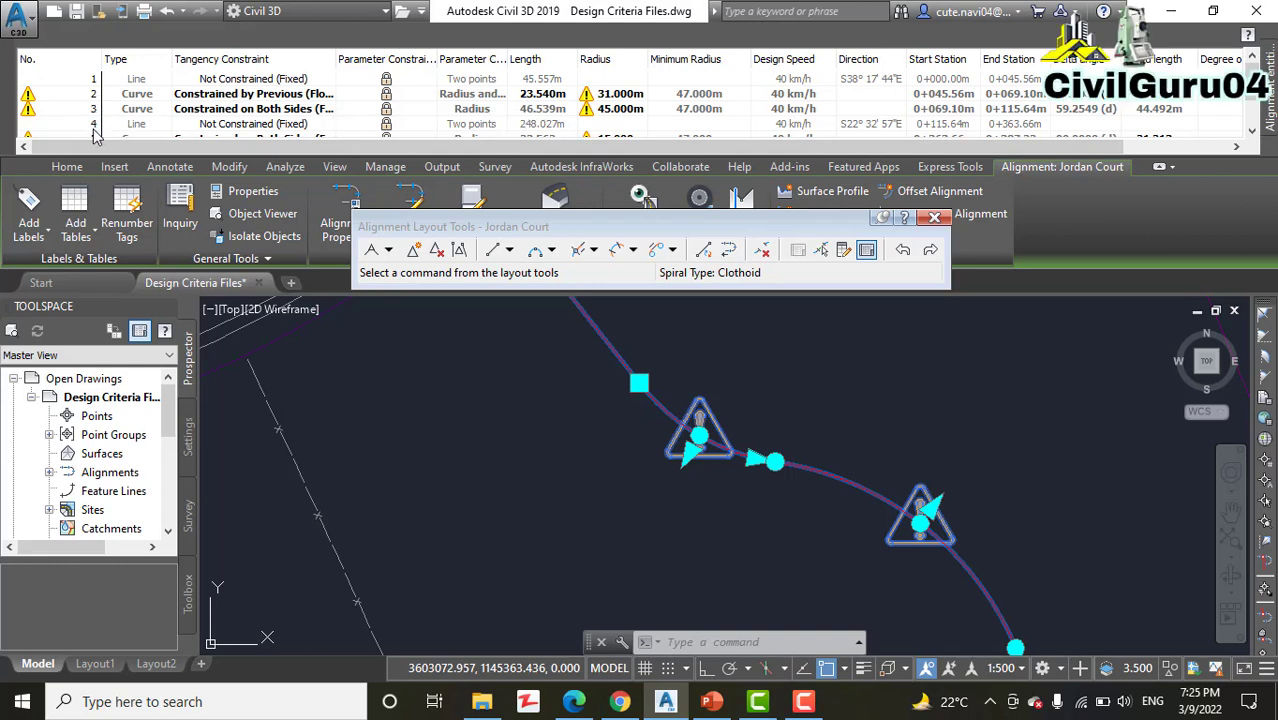
- Enter a 48 m radius for curves 2, 3 and 7 in the grid view
{"action": "left_click", "coordinate": [622, 93]}
{"action": "left_click", "coordinate": [622, 93]}
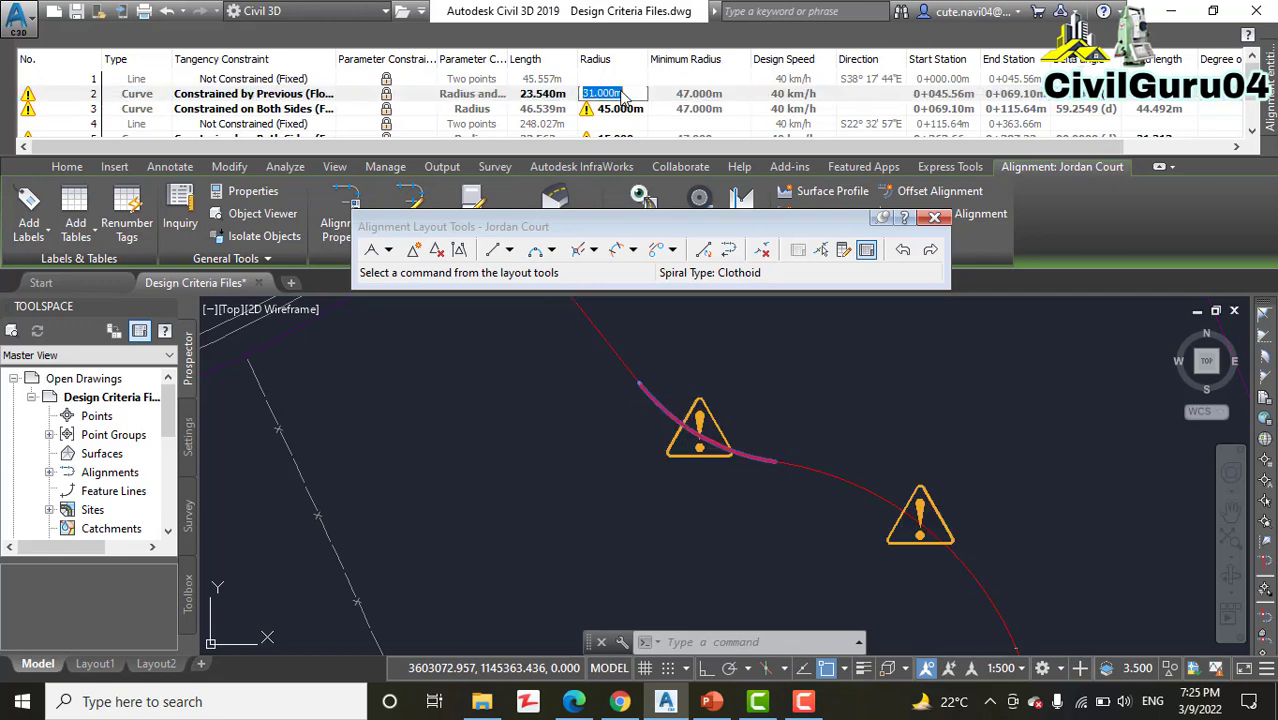
{"action": "type", "text": "48"}
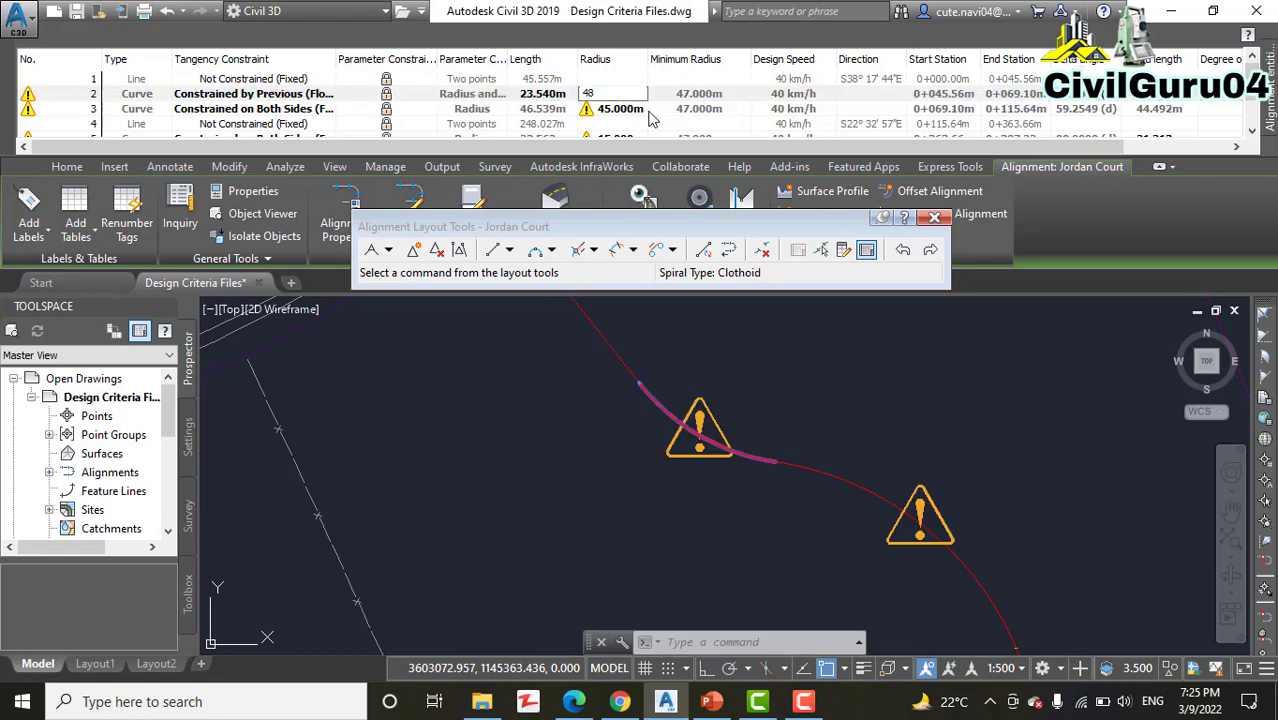
{"action": "double_click", "coordinate": [636, 108]}
{"action": "type", "text": "48"}
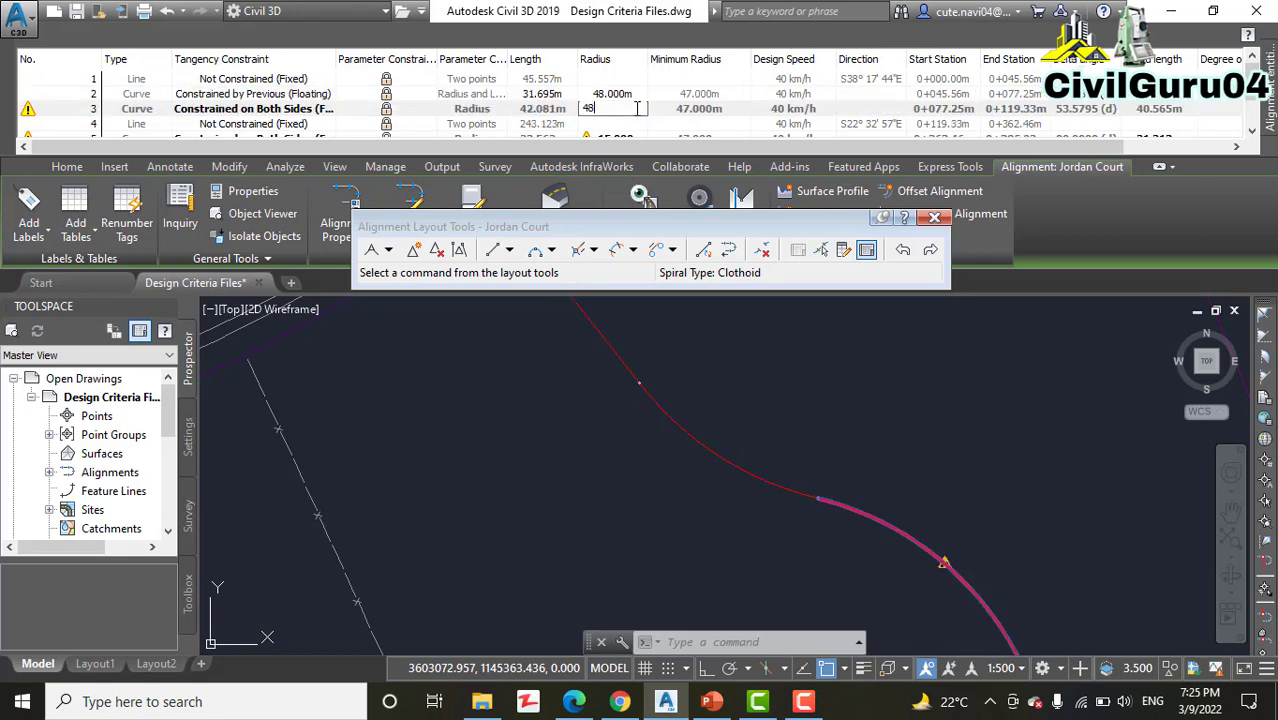
{"action": "key", "text": "Return"}
{"action": "scroll", "coordinate": [560, 130], "scroll_direction": "down", "scroll_amount": 2}
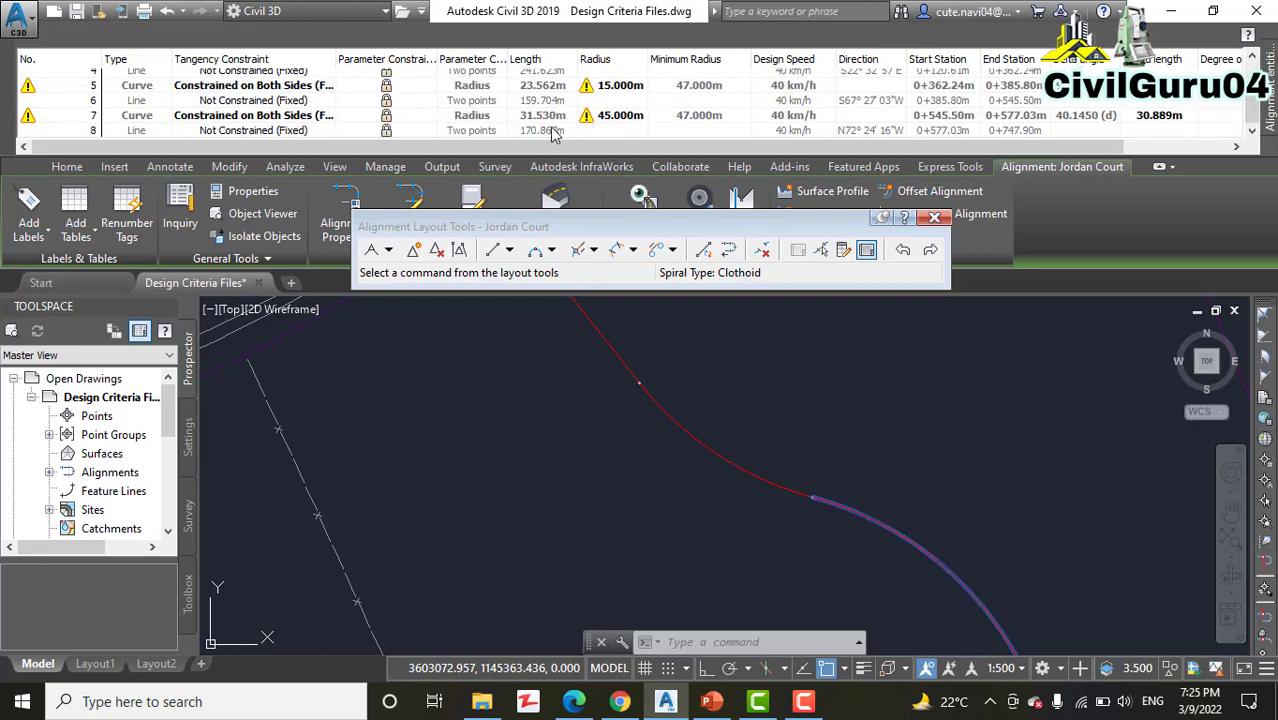
{"action": "double_click", "coordinate": [617, 116]}
{"action": "type", "text": "48"}
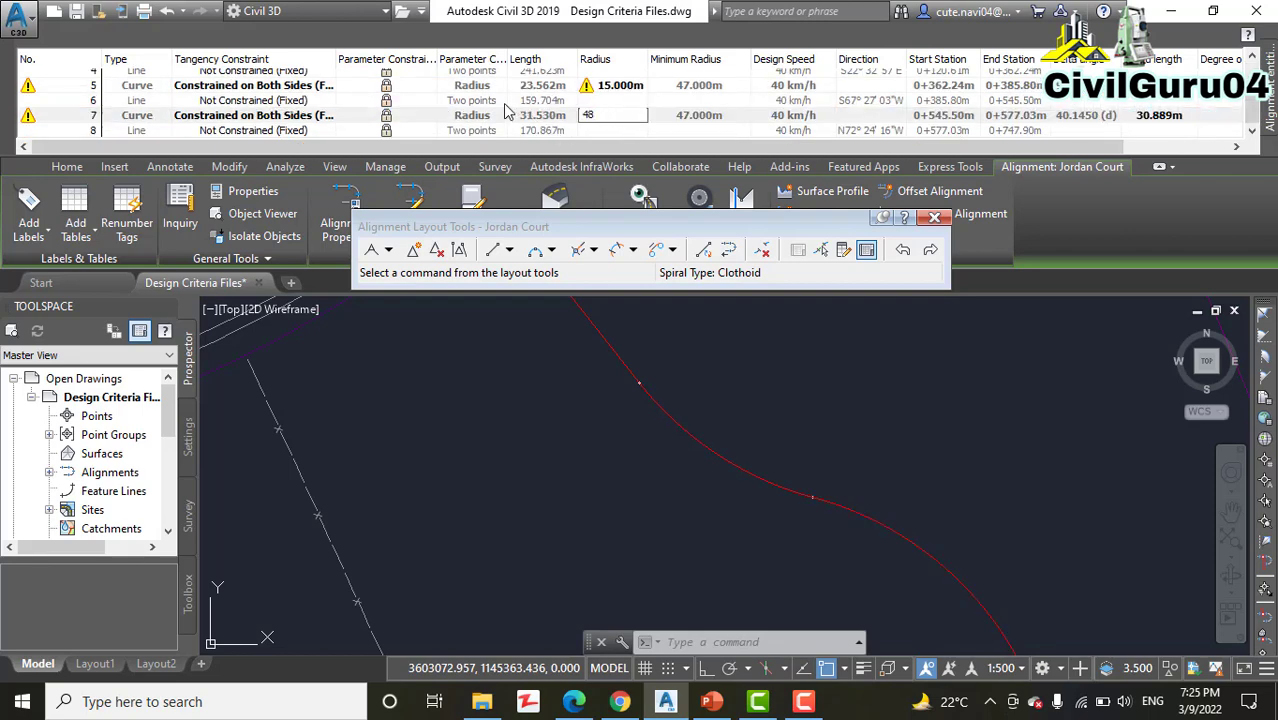
{"action": "left_click", "coordinate": [506, 101]}
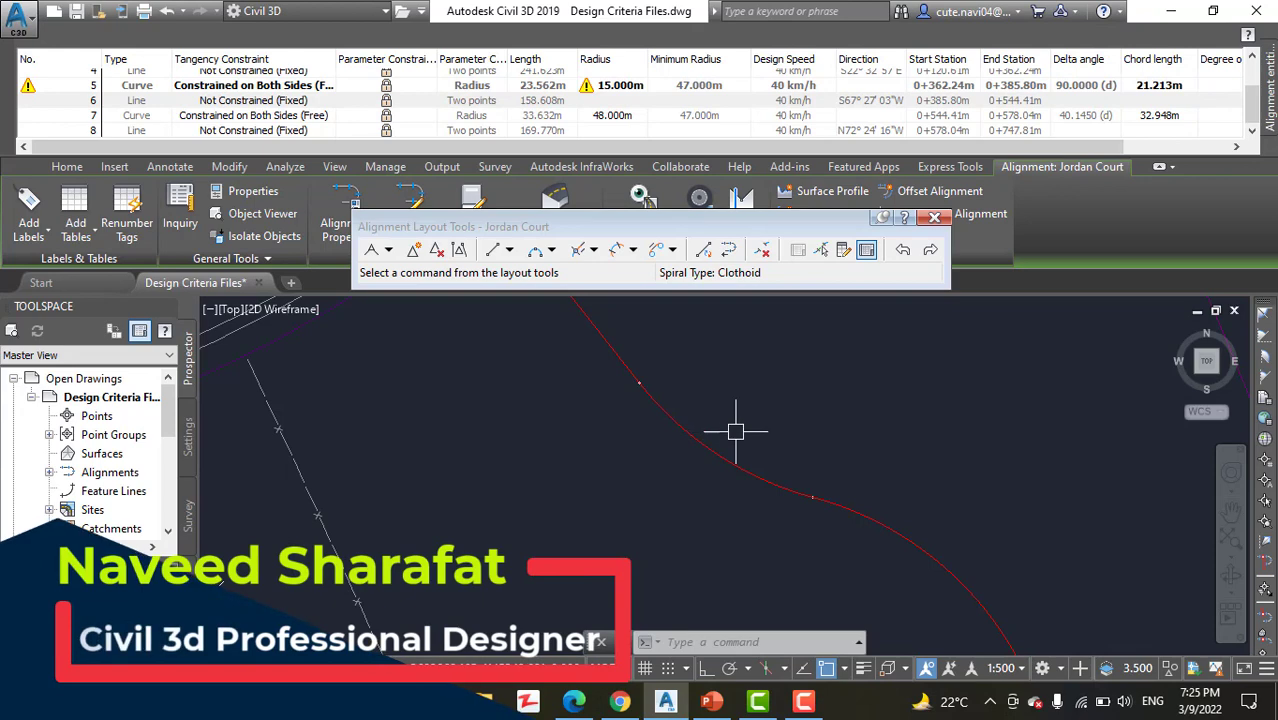
- Close the Layout Tools, then pan and zoom across the site to review Jordan Court, Madison Lane and Logan Court
{"action": "scroll", "coordinate": [884, 342], "scroll_direction": "down", "scroll_amount": 3}
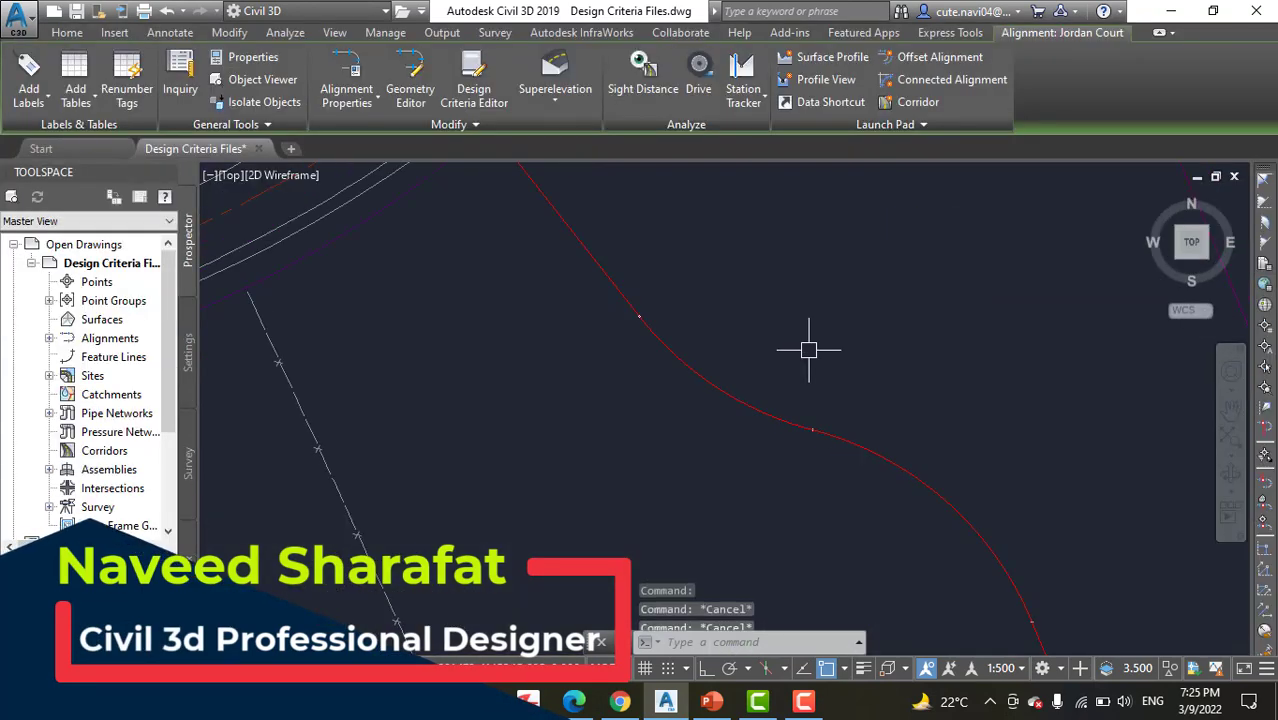
{"action": "key", "text": "Escape"}
{"action": "key", "text": "Escape"}
{"action": "middle_click_drag", "start_coordinate": [736, 408], "coordinate": [736, 271]}
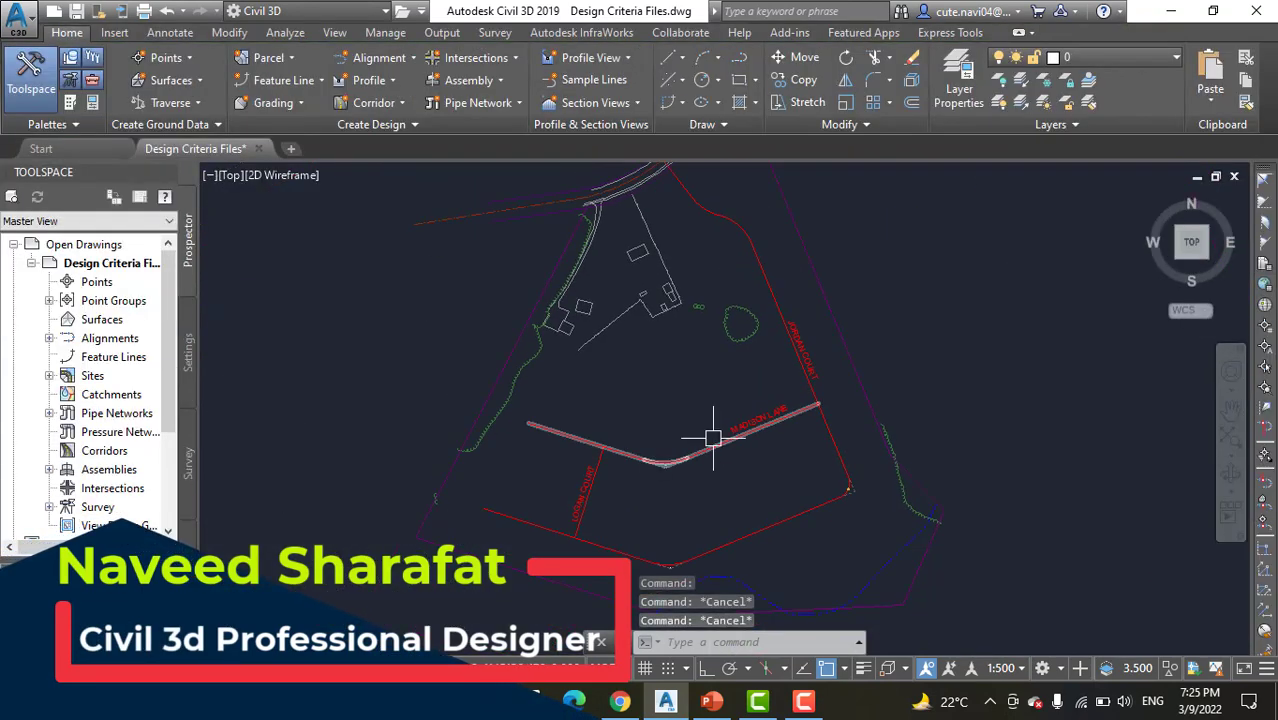
{"action": "mouse_move", "coordinate": [713, 434]}
{"action": "middle_mouse_down"}
{"action": "mouse_move", "coordinate": [711, 383]}
{"action": "mouse_move", "coordinate": [679, 451]}
{"action": "mouse_move", "coordinate": [641, 456]}
{"action": "middle_mouse_up"}
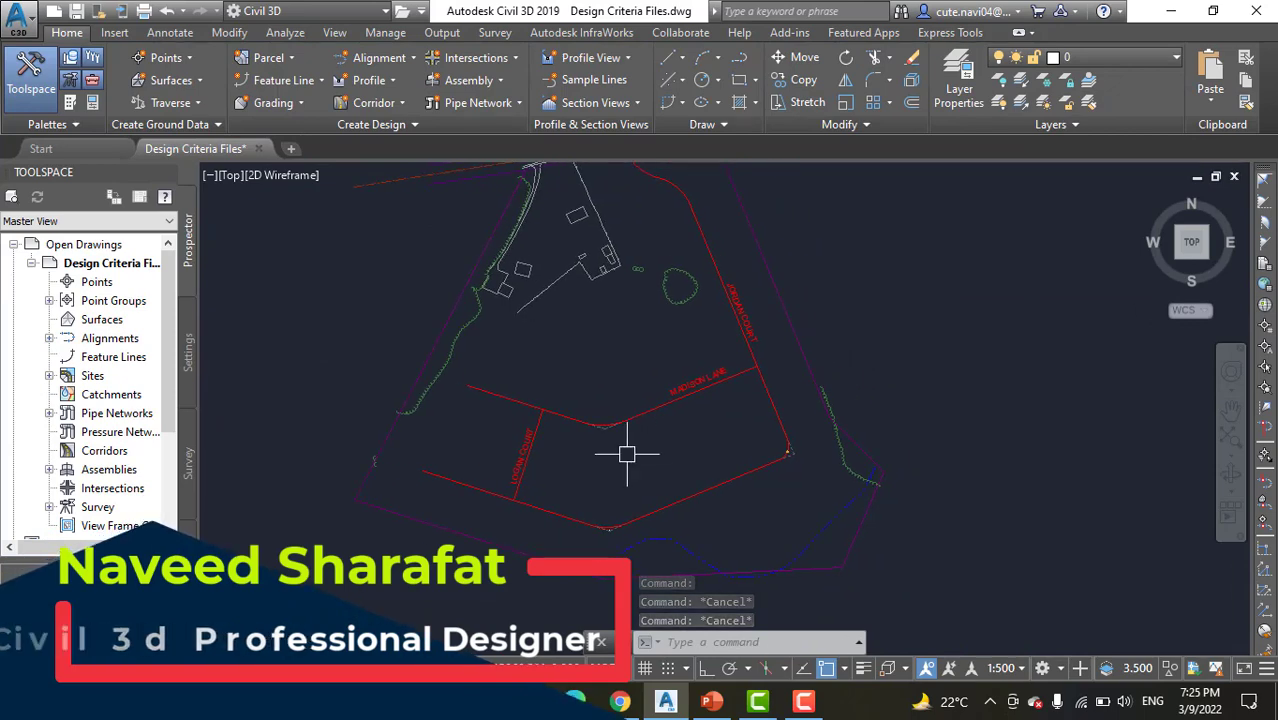
{"action": "scroll", "coordinate": [805, 462], "scroll_direction": "up", "scroll_amount": 5}
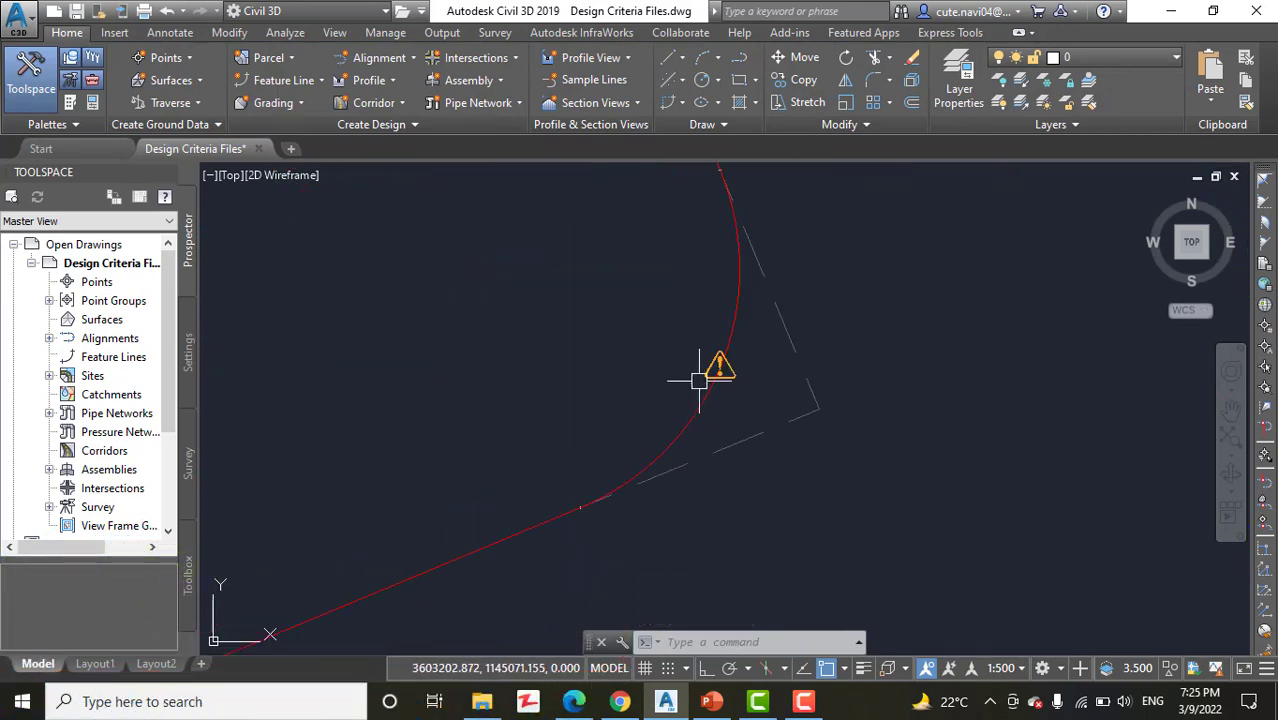
{"action": "scroll", "coordinate": [527, 394], "scroll_direction": "down", "scroll_amount": 5}
{"action": "mouse_move", "coordinate": [519, 386]}
{"action": "middle_mouse_down"}
{"action": "mouse_move", "coordinate": [789, 482]}
{"action": "mouse_move", "coordinate": [701, 465]}
{"action": "mouse_move", "coordinate": [738, 470]}
{"action": "middle_mouse_up"}
{"action": "scroll", "coordinate": [645, 357], "scroll_direction": "down", "scroll_amount": 5}
{"action": "scroll", "coordinate": [700, 272], "scroll_direction": "up", "scroll_amount": 5}
{"action": "scroll", "coordinate": [686, 253], "scroll_direction": "down", "scroll_amount": 8}
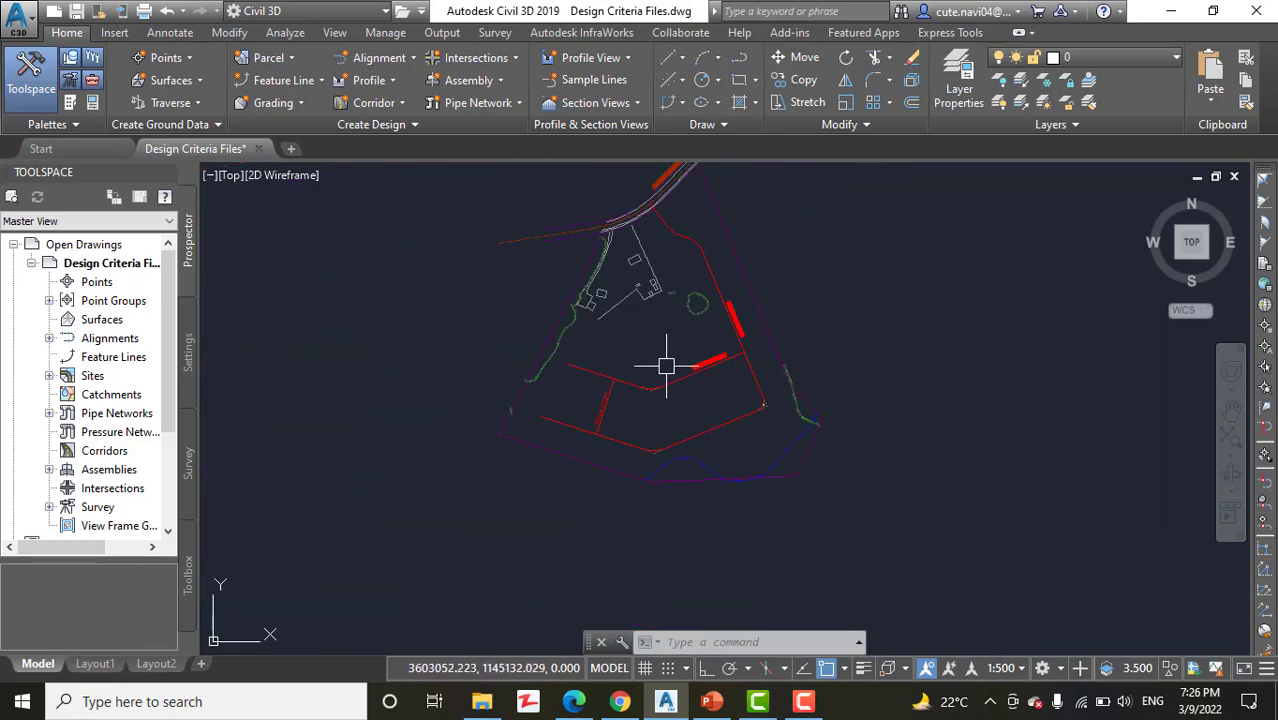
{"action": "middle_click_drag", "start_coordinate": [665, 362], "coordinate": [637, 307]}
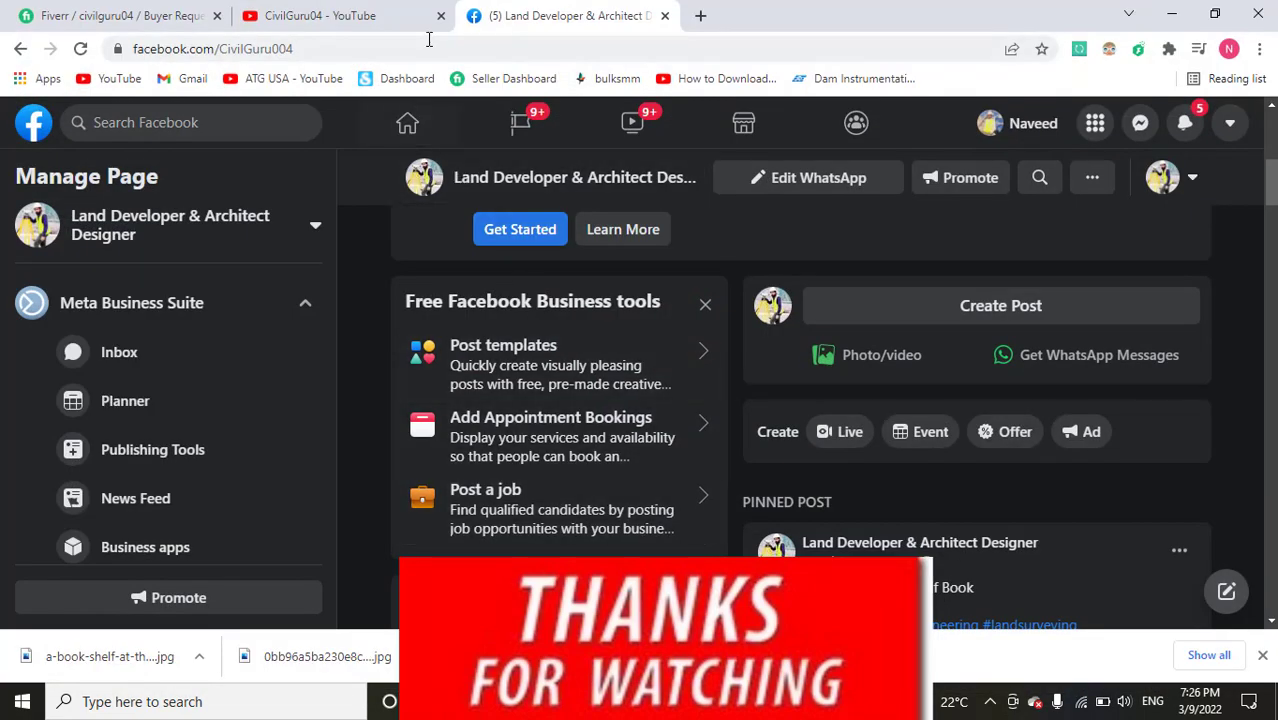
- Switch Chrome to the CivilGuru04 YouTube channel tab
{"action": "left_click", "coordinate": [404, 11]}
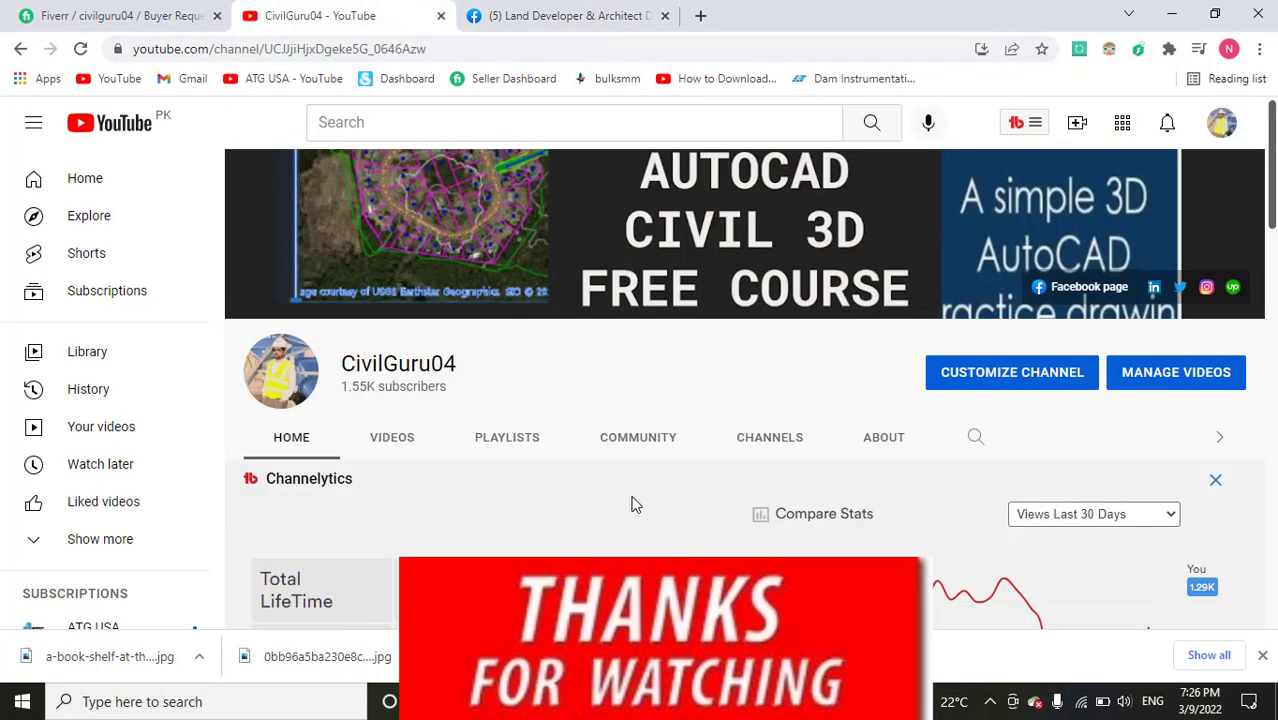